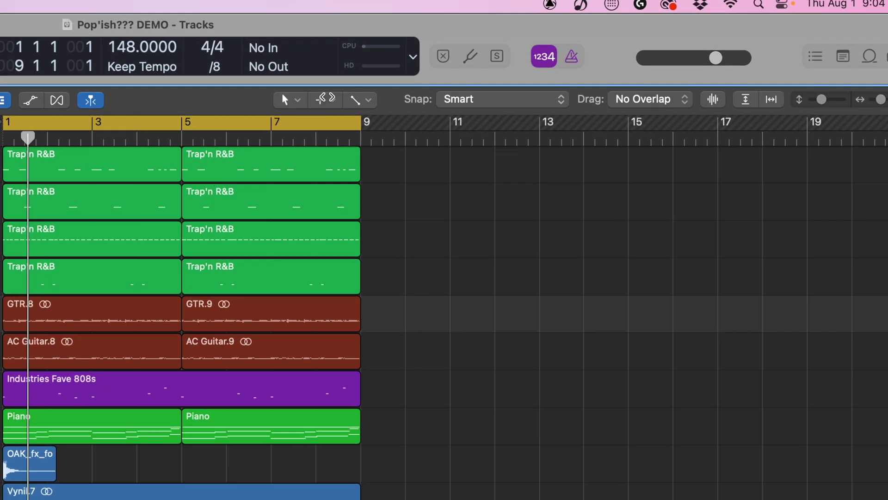
Step: Browse the Left-click and Right-click tool menus, keep the Pointer Tool, then view the Fade Tool's replacement choices
click(297, 99)
click(218, 110)
click(325, 100)
click(221, 112)
click(287, 107)
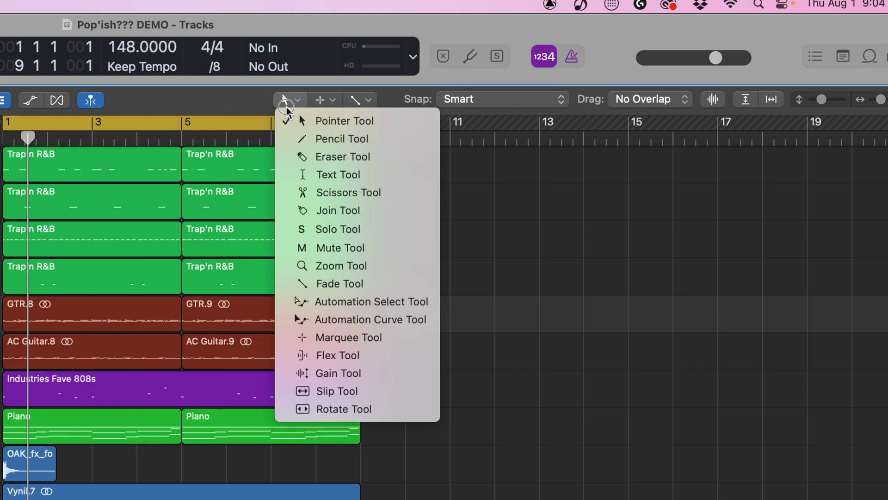
click(224, 107)
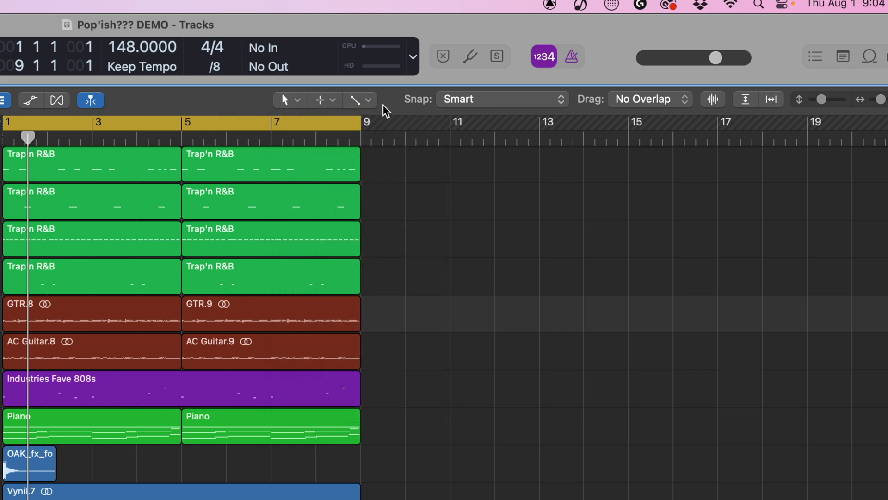
click(354, 101)
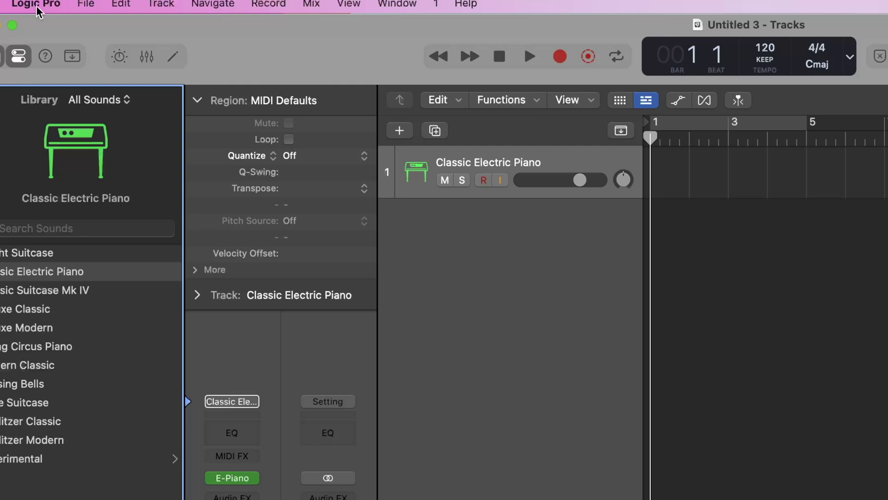
Step: Open Settings > General from the Logic Pro menu
click(33, 4)
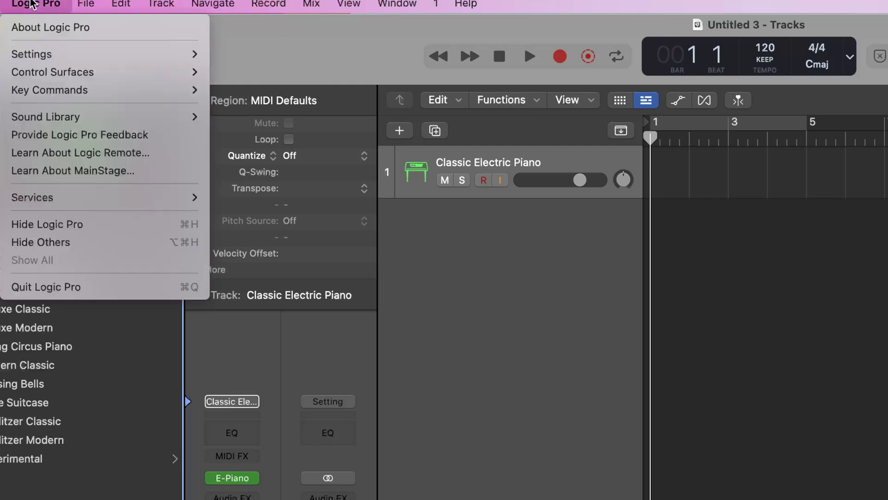
mouse_move(100, 52)
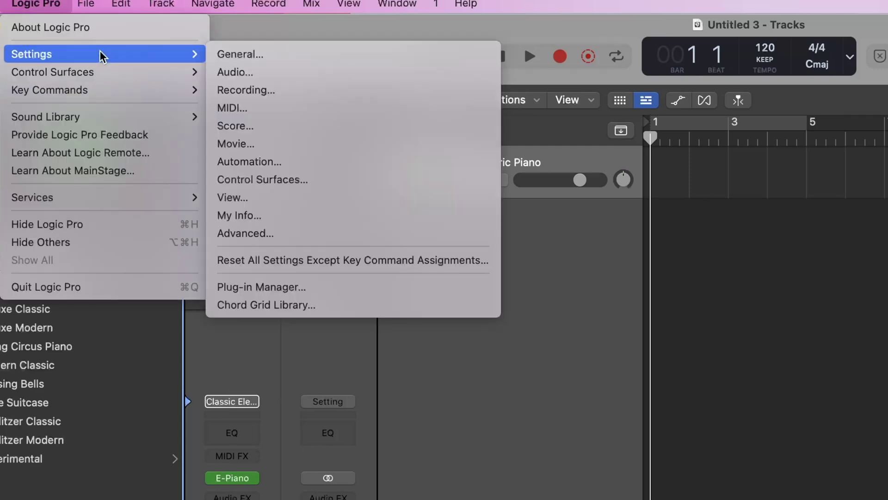
click(257, 54)
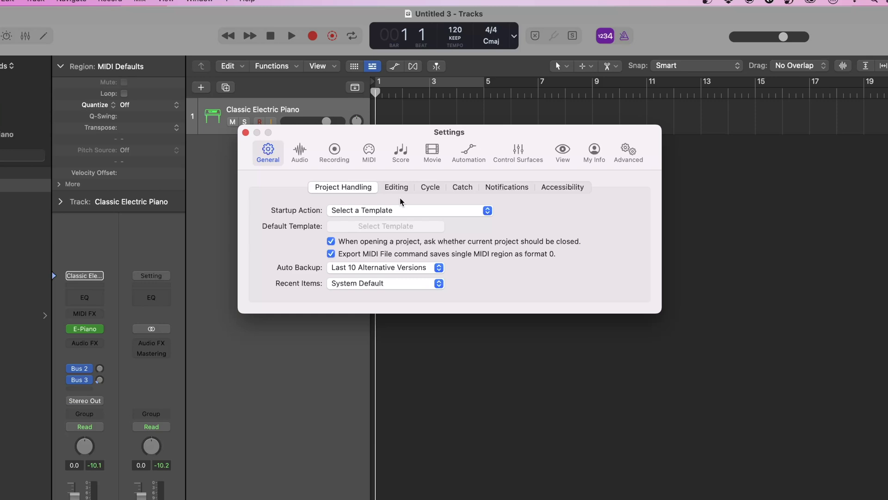
Step: In Editing settings, set Right Mouse Button to Opens Shortcut Menu, then to Is Assignable to a Tool
click(394, 194)
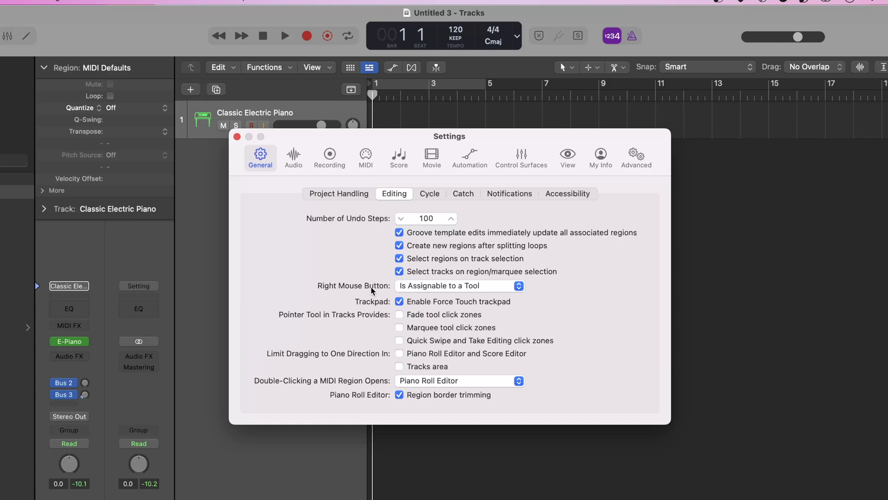
click(416, 291)
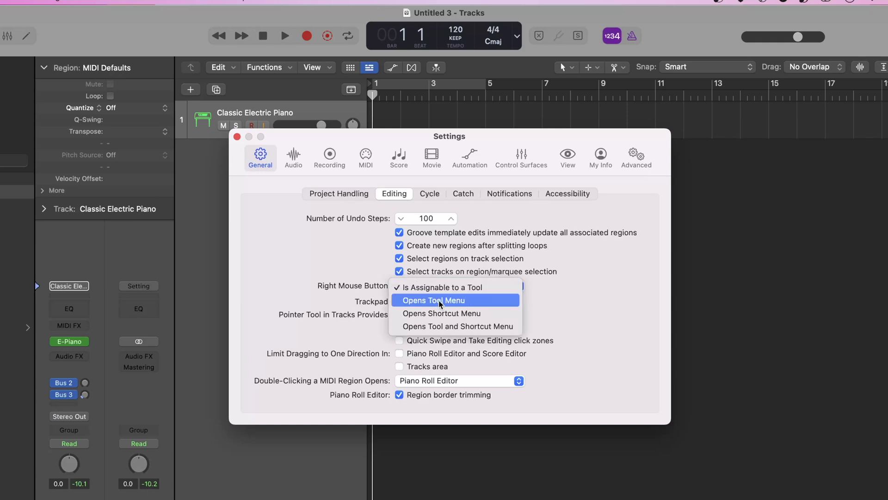
click(488, 315)
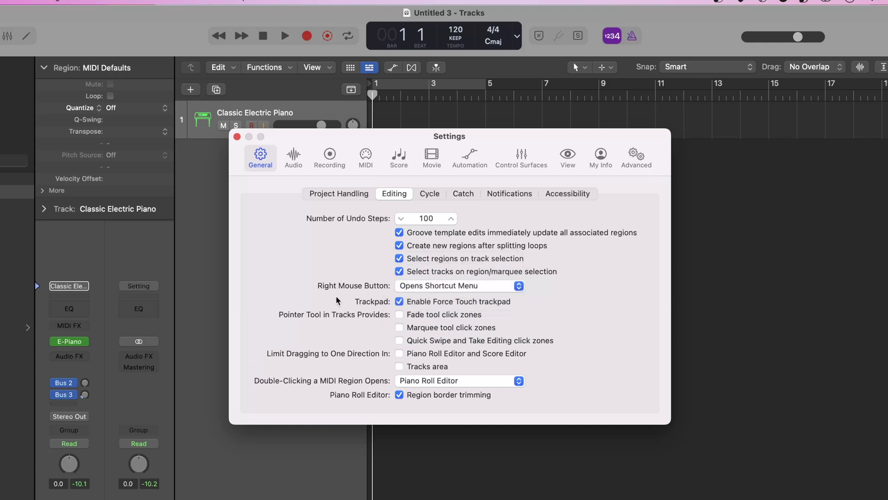
click(447, 290)
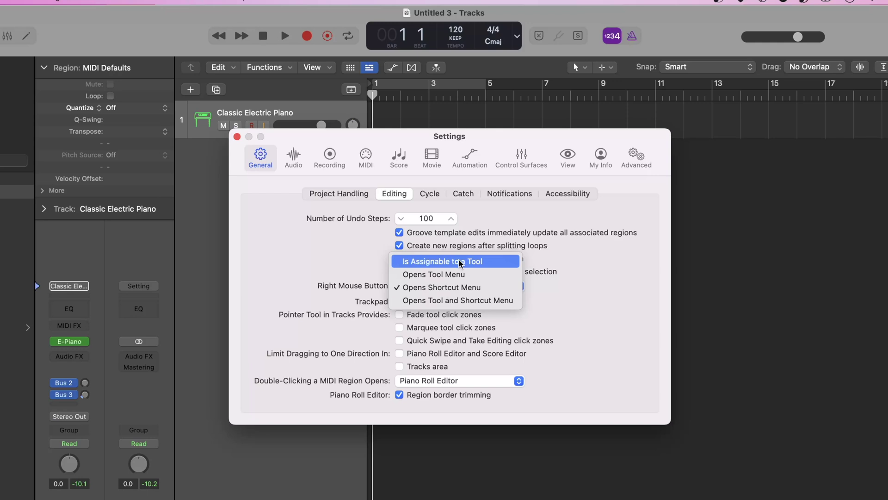
click(471, 264)
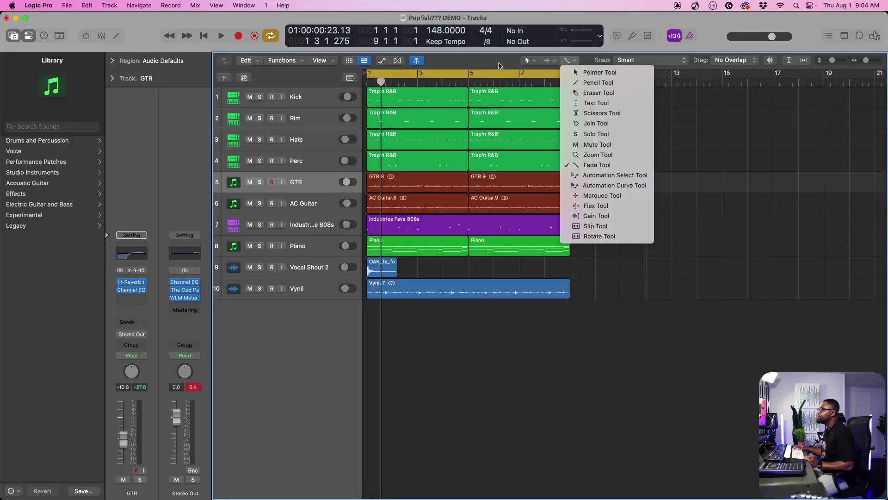
Step: Close the tool menu and marquee-select bars 5 to 9 across all tracks
key(Escape)
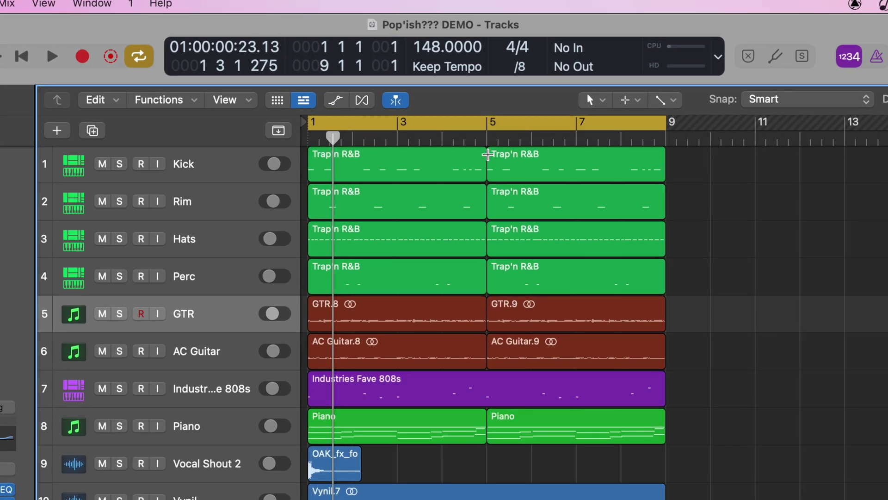
super+click(488, 154)
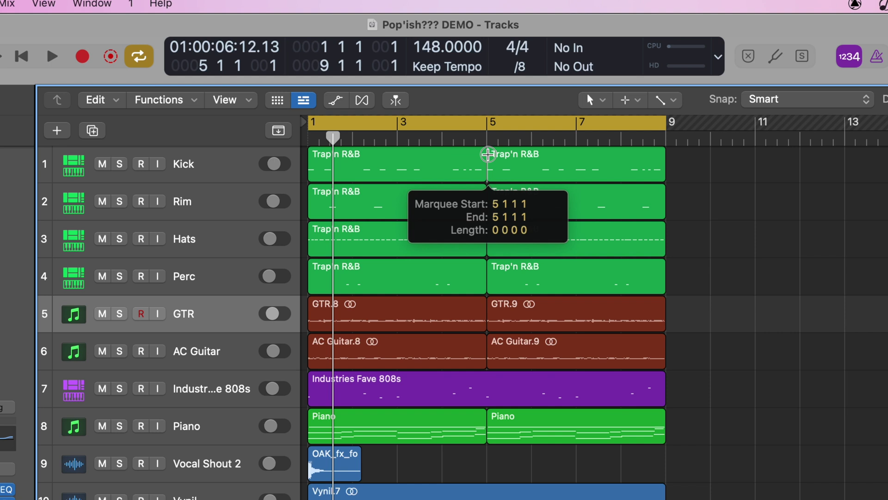
drag(487, 154, 666, 496)
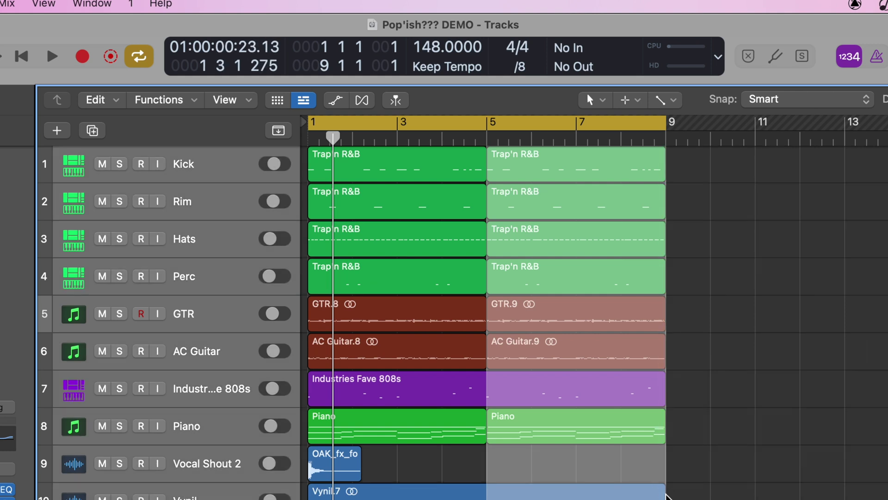
Step: Delete the bar 5–9 section, undo it, and Option-drag a copy of the nine regions to bar 9
key(Delete)
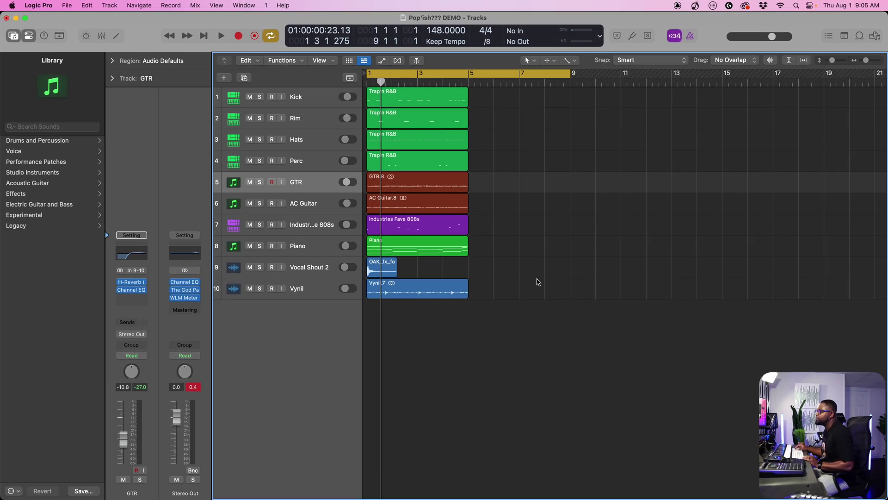
key(cmd+z)
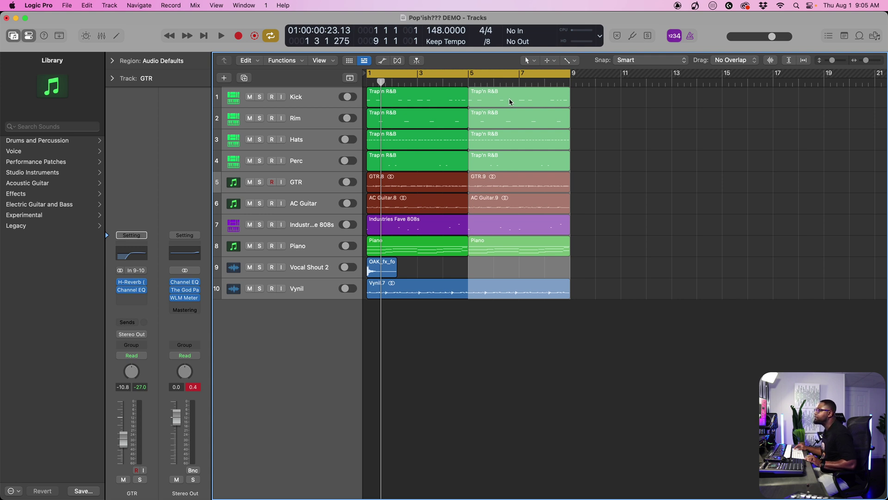
drag(509, 99, 512, 100)
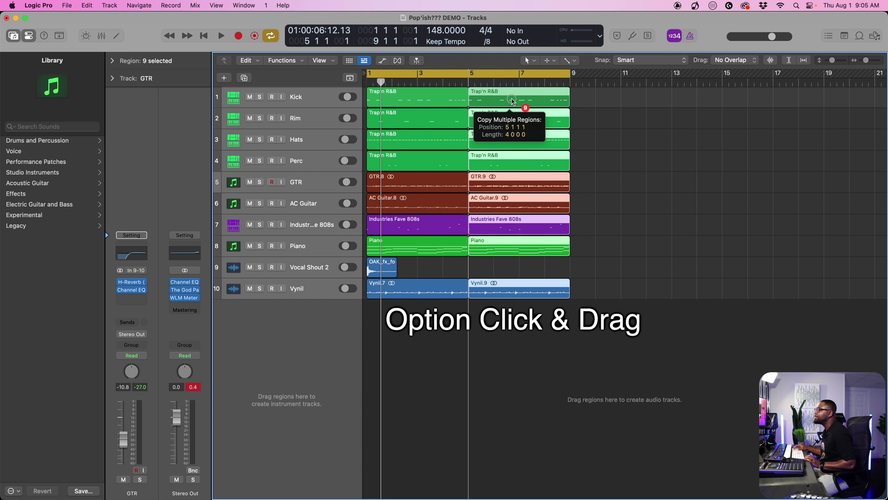
drag(512, 100, 611, 108)
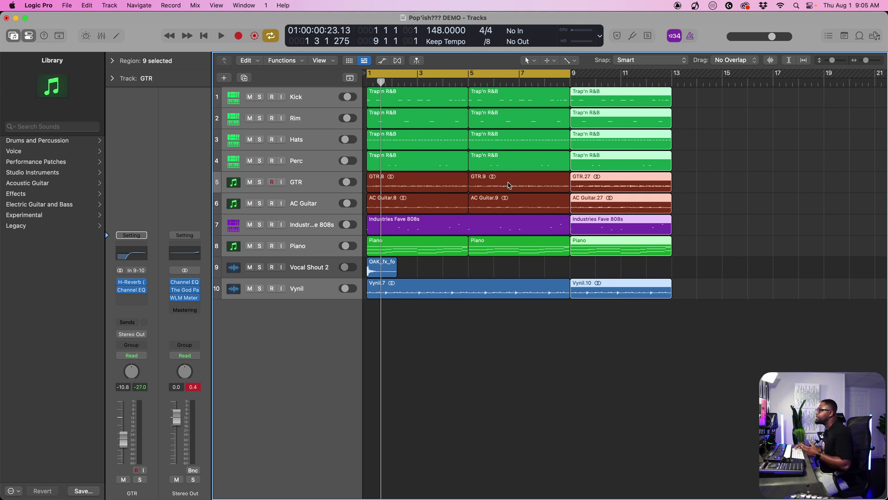
key(super+z)
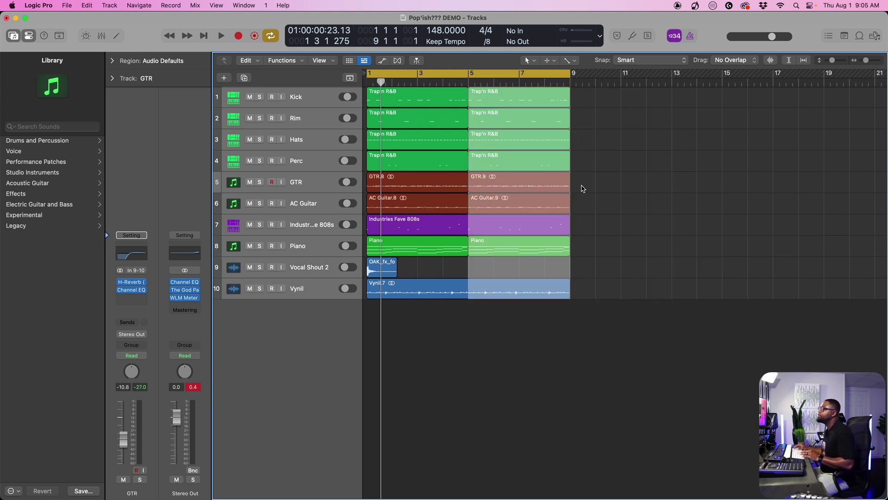
click(586, 285)
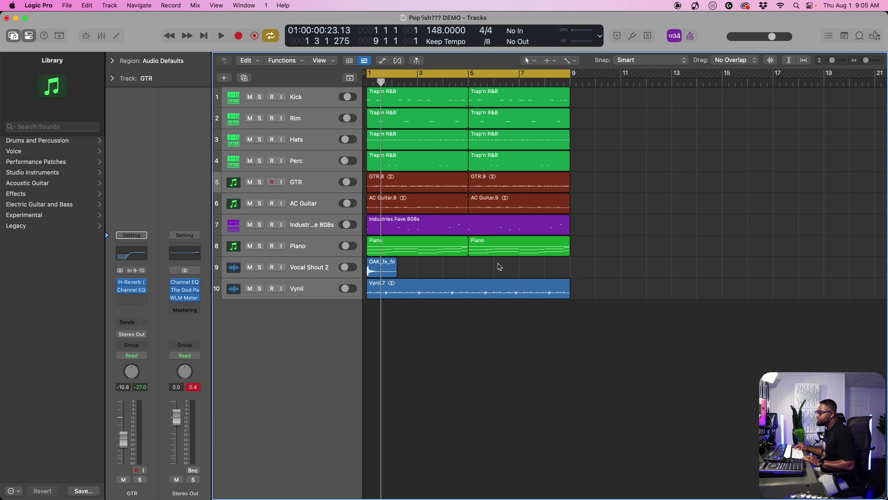
key(super+a)
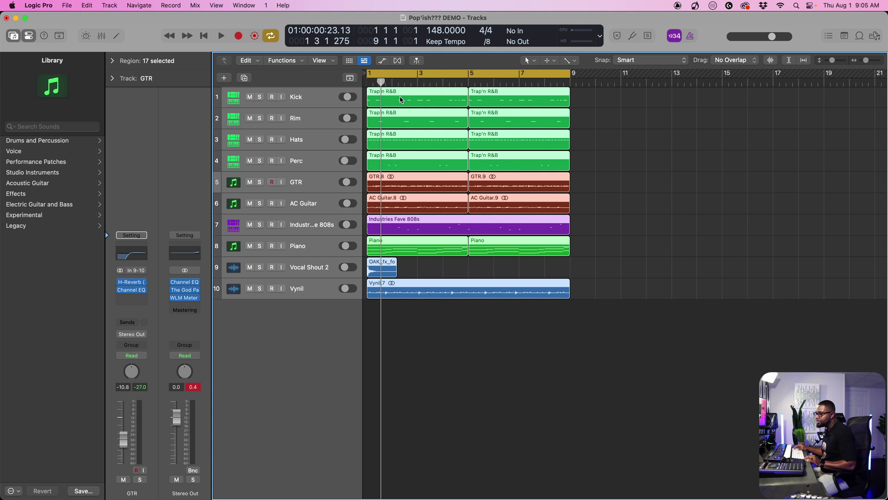
drag(401, 100, 605, 102)
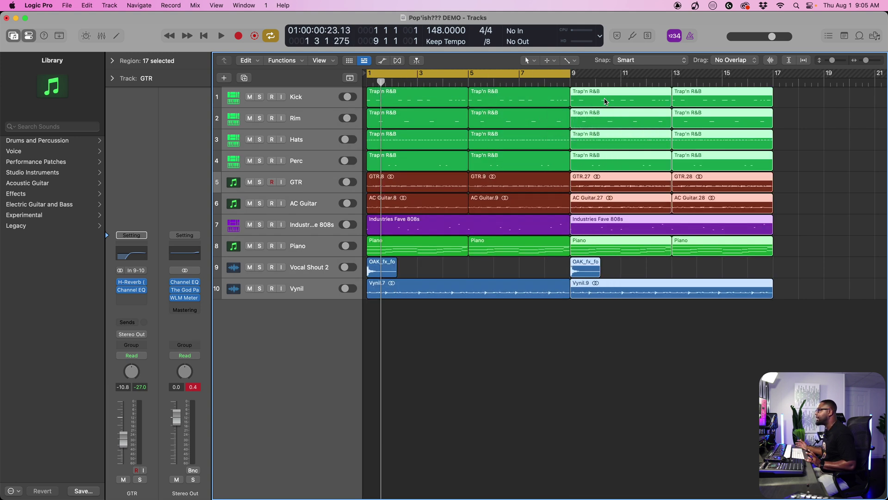
key(super+z)
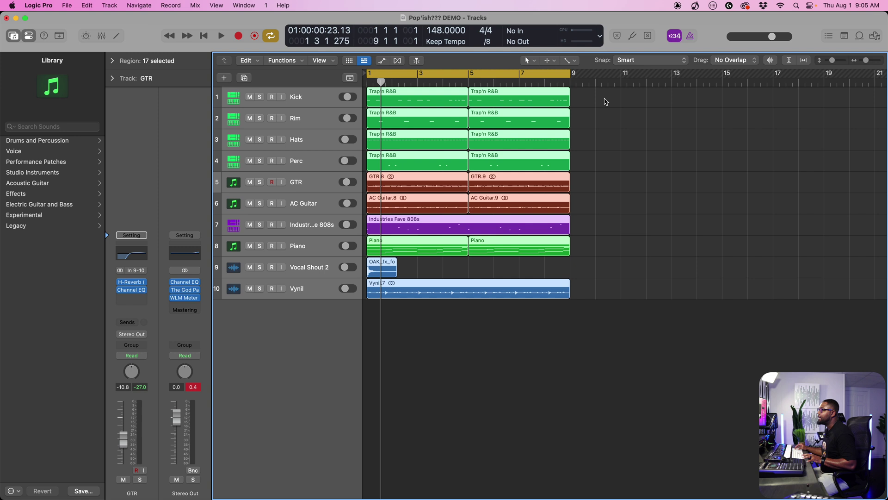
click(580, 233)
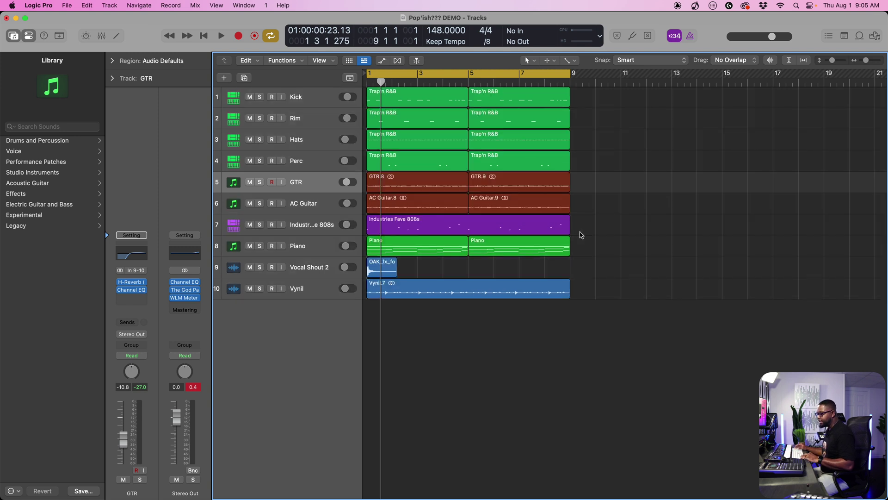
key(super+shift+z)
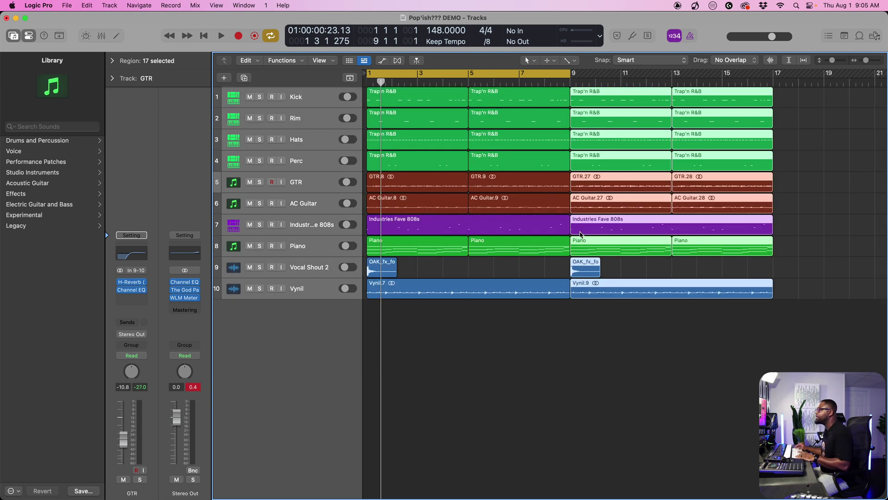
scroll(580, 233, right, 2)
key(super+r)
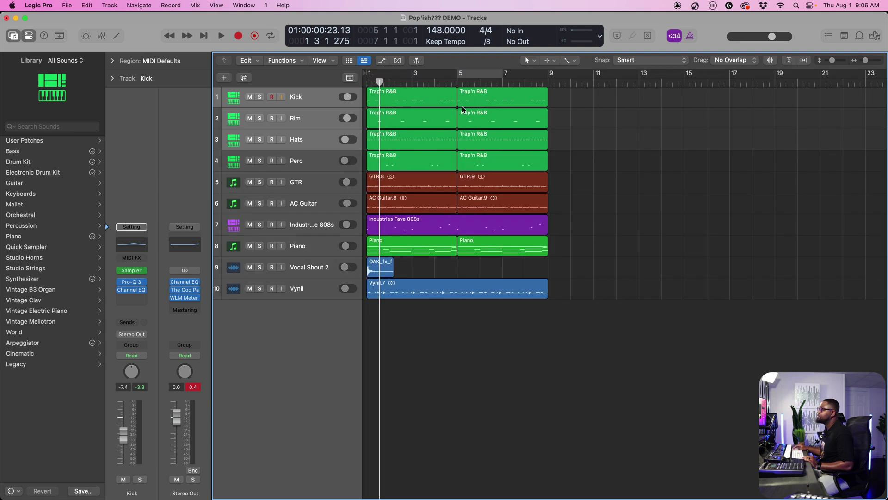
Step: Marquee-select bars 5–7 on all tracks, split the regions, and copy the section to bar 9
drag(458, 103, 502, 281)
click(492, 98)
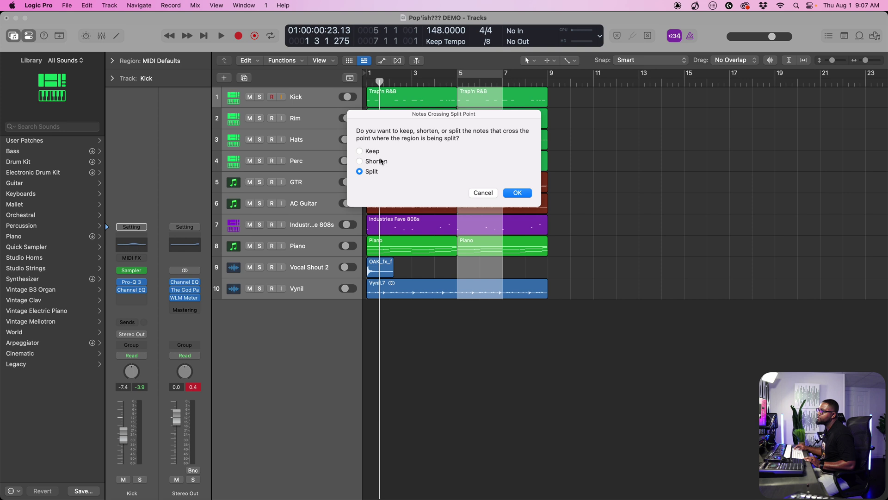
click(518, 193)
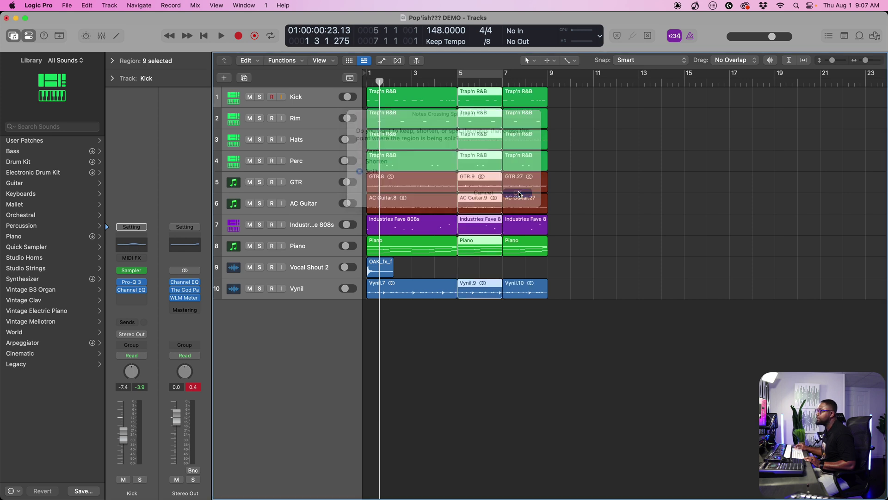
drag(478, 98, 568, 107)
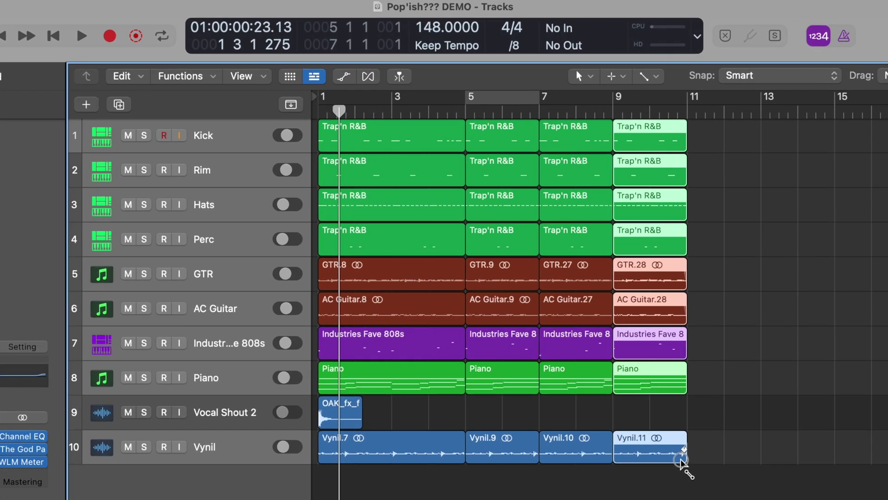
Step: Drag longer fade-outs onto the bar-9 GTR, AC Guitar and Vynil regions, then deselect them
drag(631, 368, 621, 368)
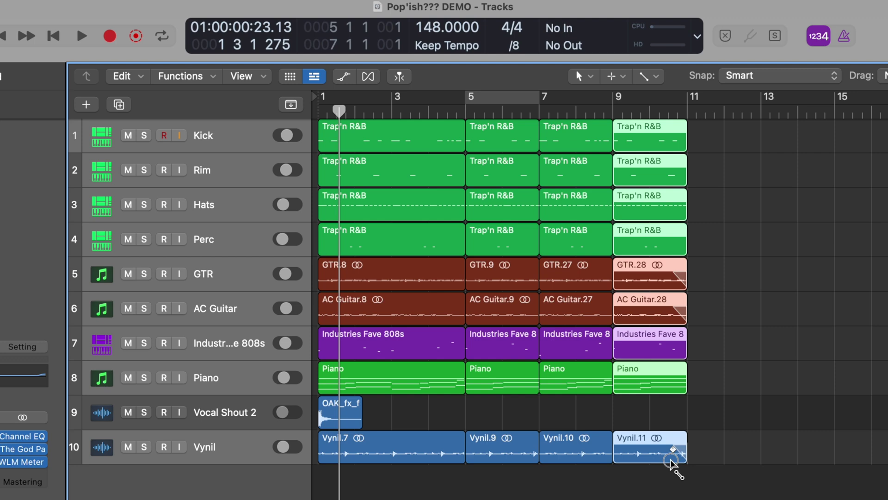
drag(671, 462, 666, 465)
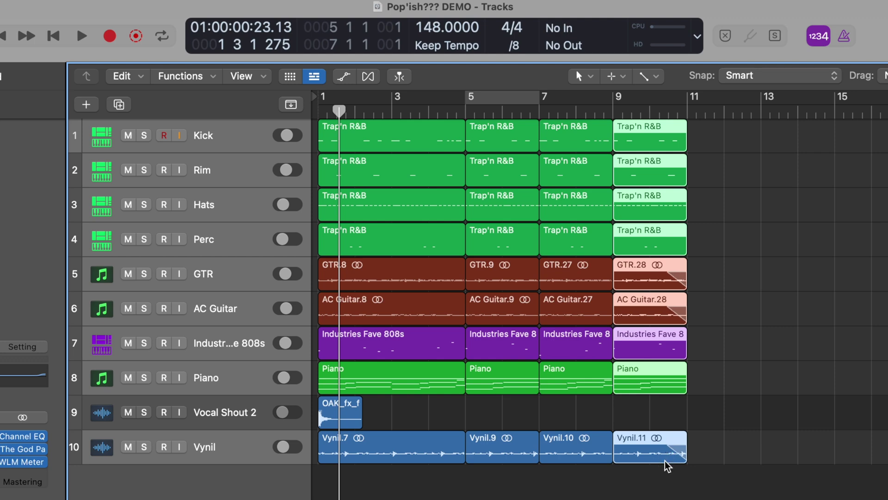
click(706, 428)
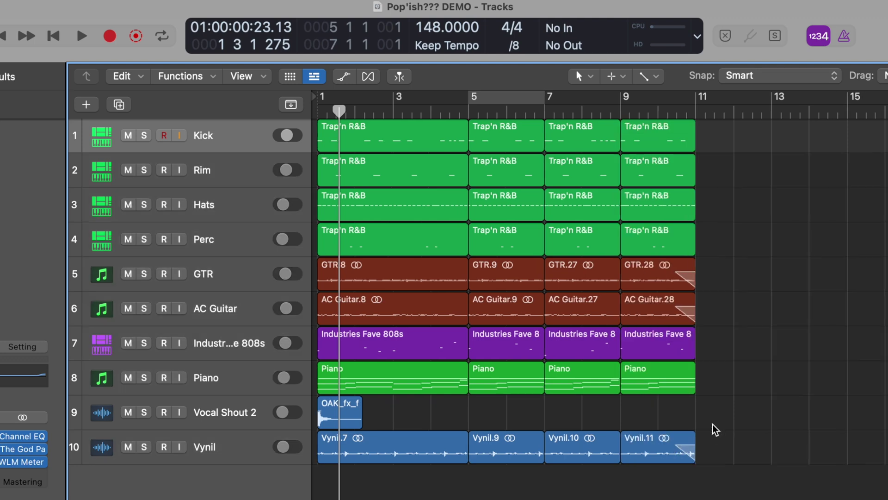
scroll(715, 429, up, 5)
scroll(715, 429, right, 10)
scroll(715, 429, left, 3)
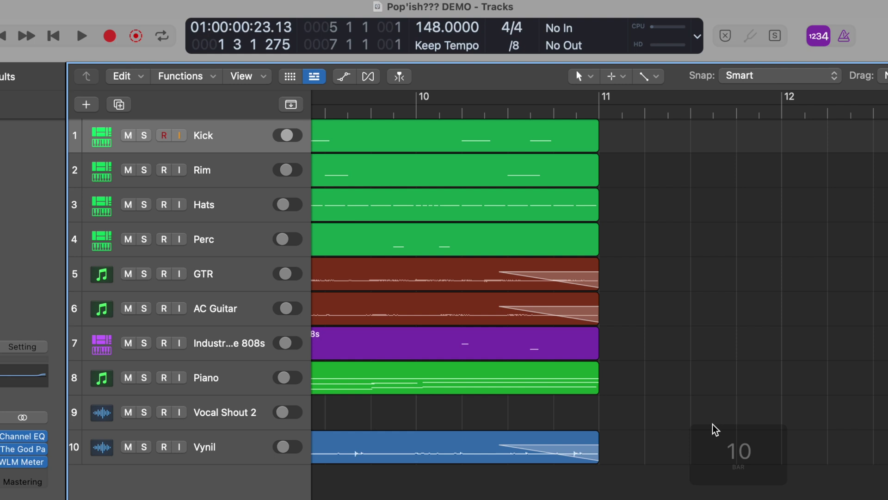
scroll(715, 429, left, 5)
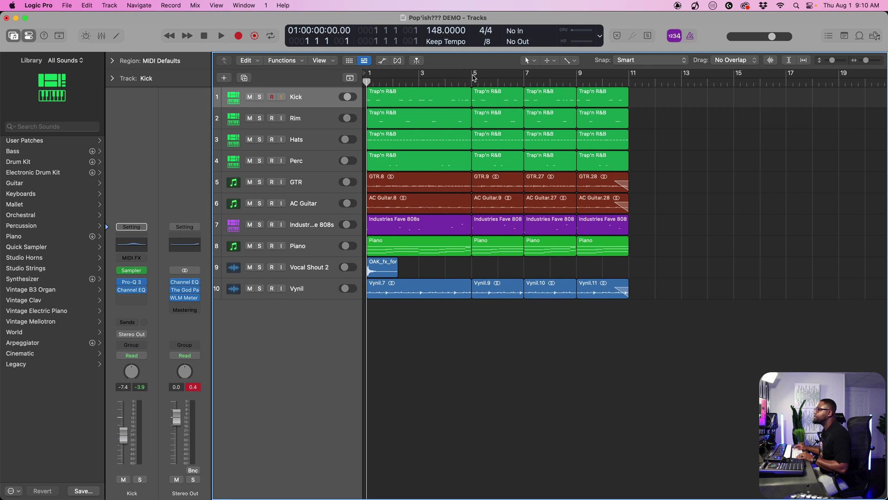
Step: Set locators to bars 5–11, insert time with Control-Command-Z, then cut it with Control-Command-X
drag(472, 78, 622, 93)
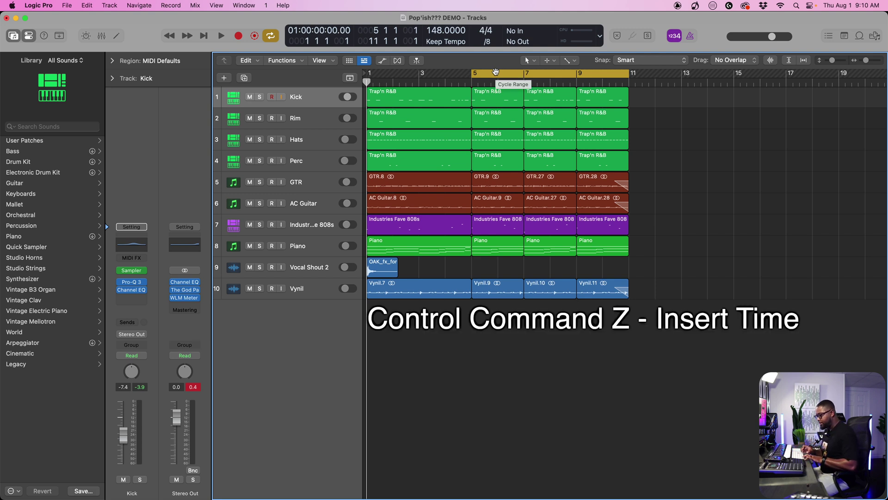
key(ctrl+super+z)
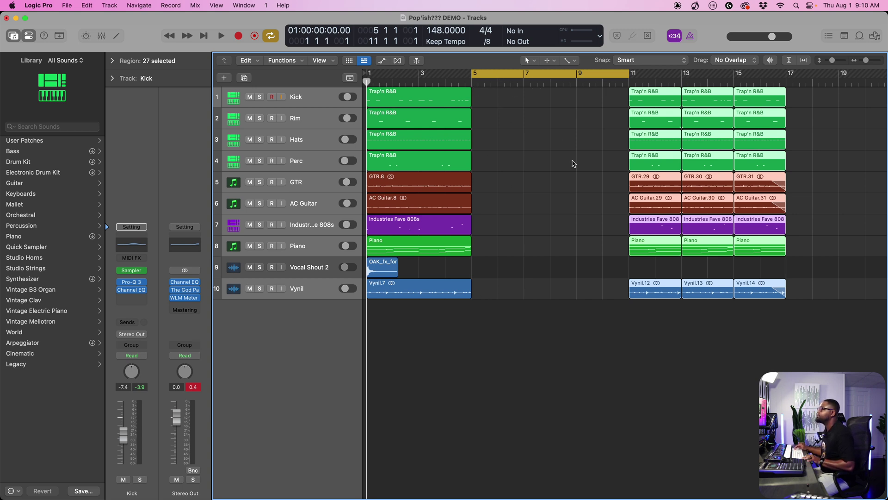
click(525, 119)
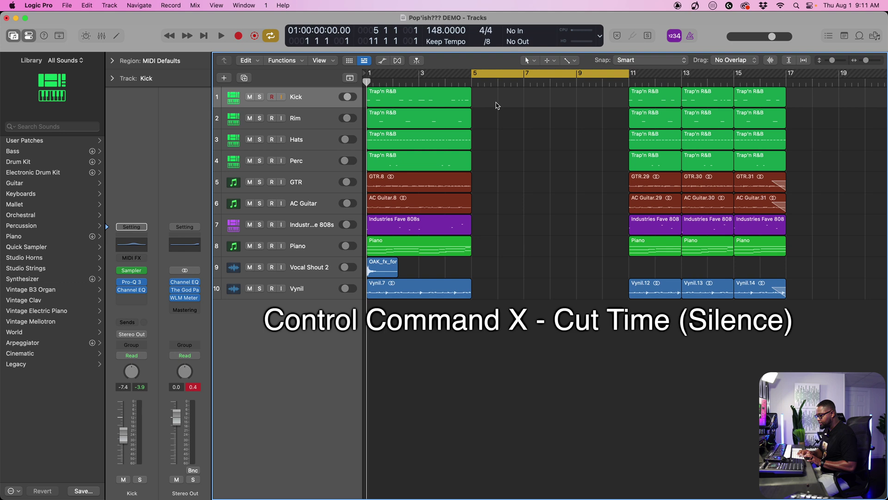
key(ctrl+super+x)
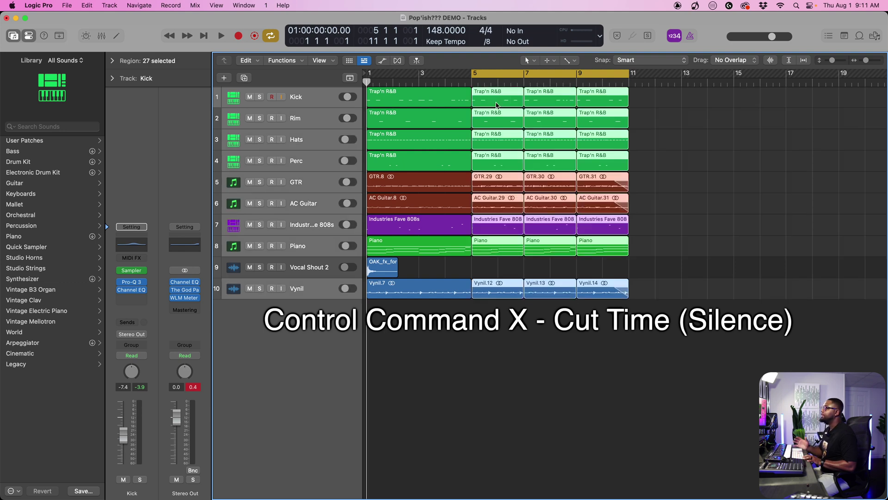
Step: Drag a cycle range in the ruler from bar 5 to bar 9, then select all regions
click(479, 81)
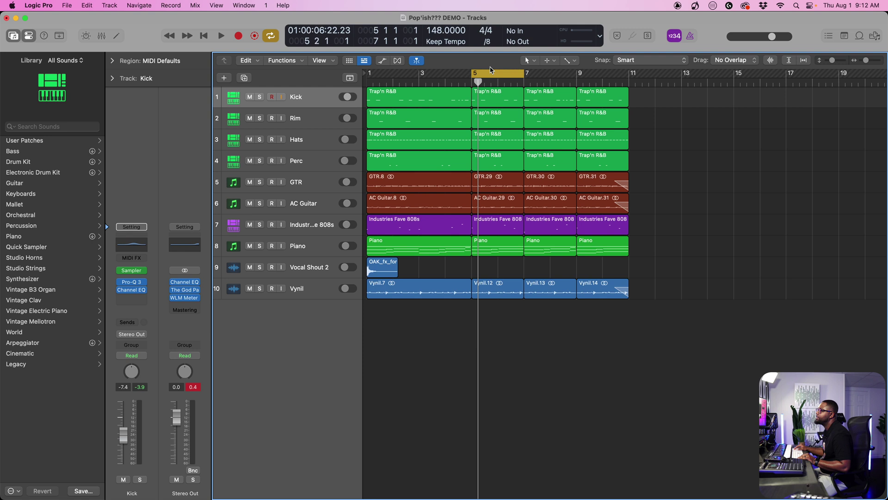
drag(494, 315, 488, 90)
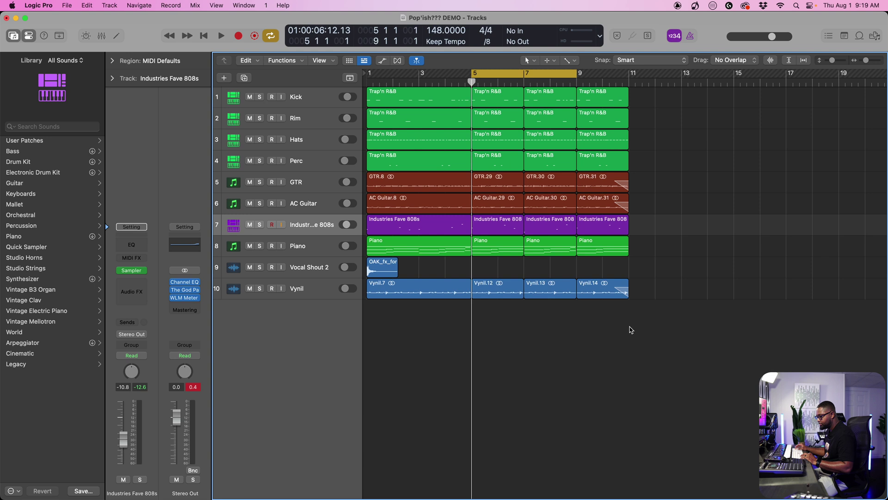
key(super+a)
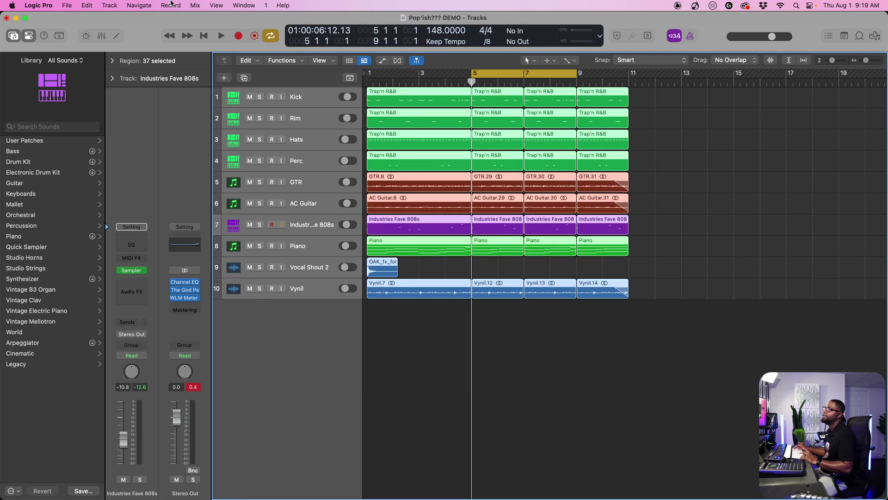
Step: Look through the Edit > Trim commands, then crop everything outside the bar 5–9 locators with Command-\
click(86, 5)
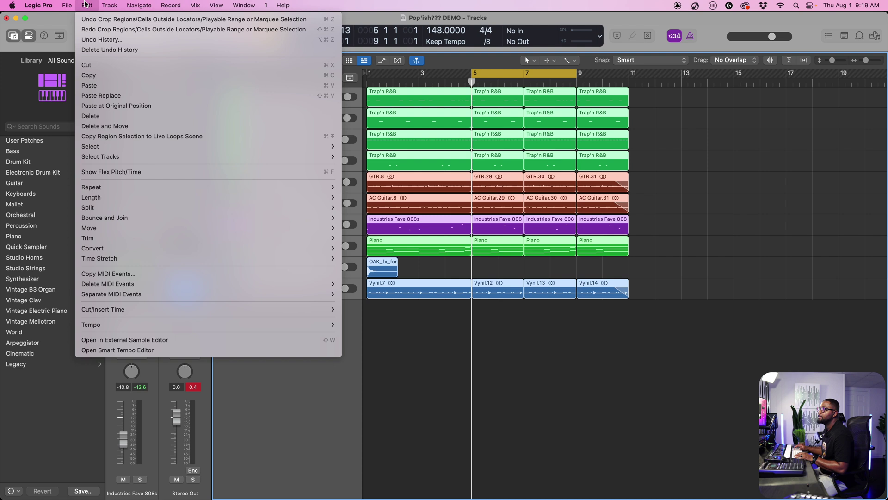
mouse_move(180, 242)
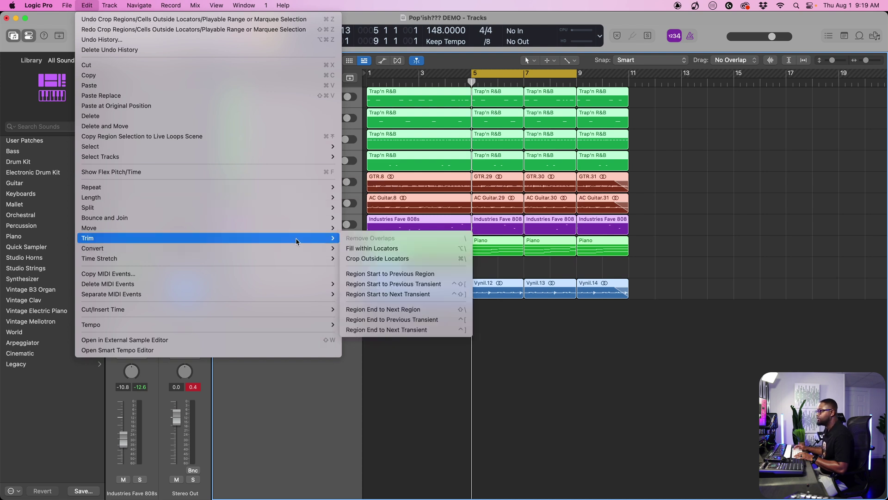
mouse_move(294, 247)
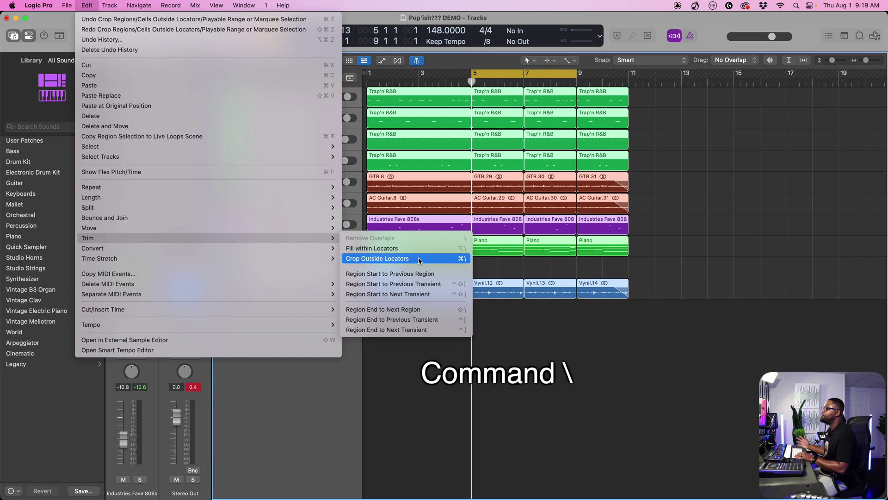
click(602, 324)
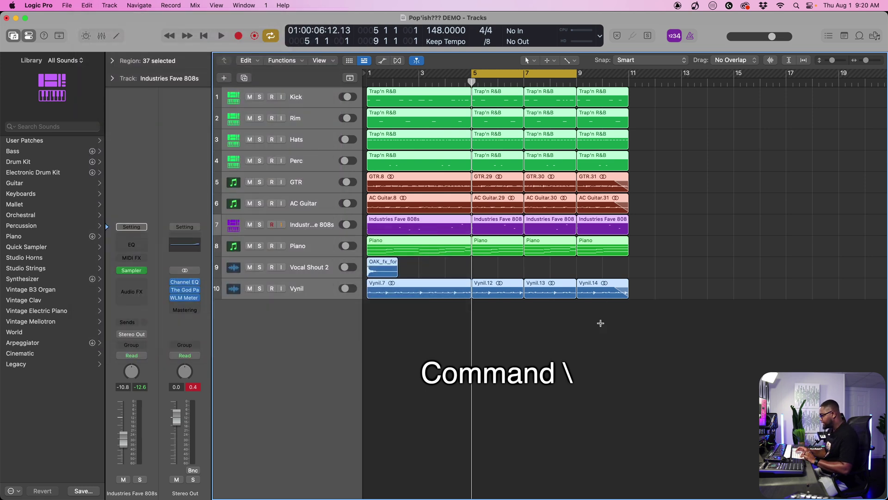
key(super+backslash)
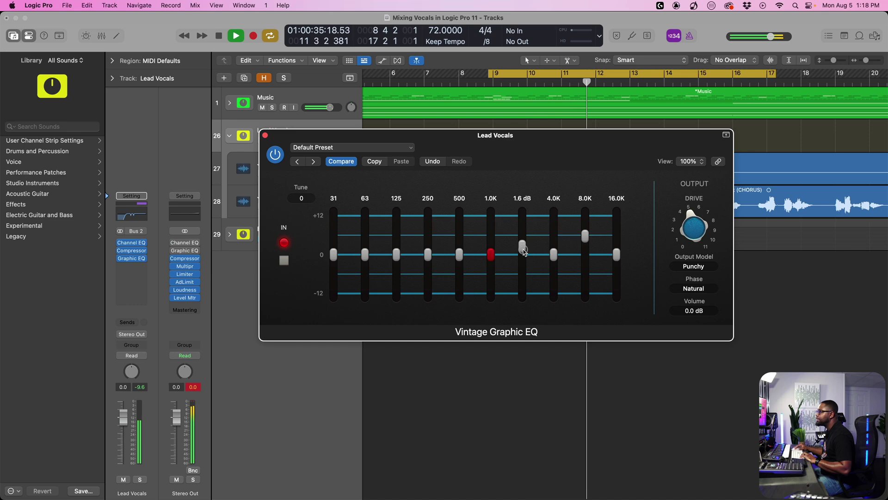
Step: Close the Vintage Graphic EQ, insert a Compressor on Lead Vocals and switch its circuit model
click(265, 135)
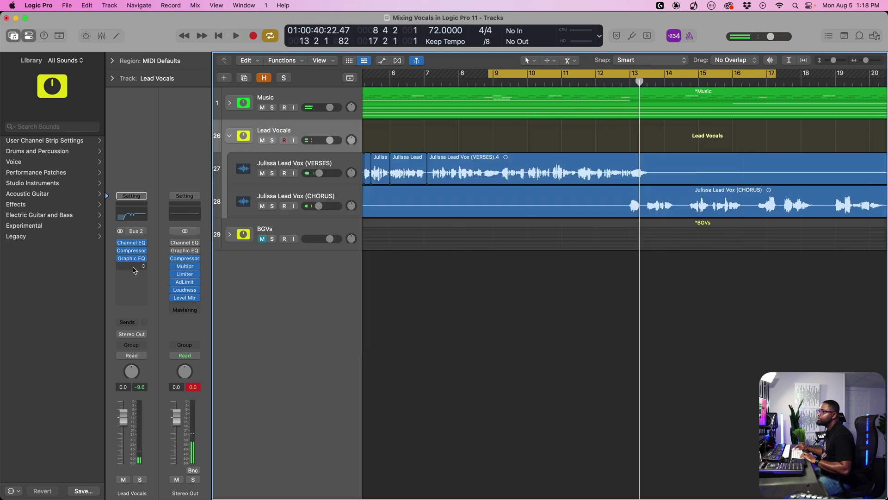
click(131, 266)
click(245, 469)
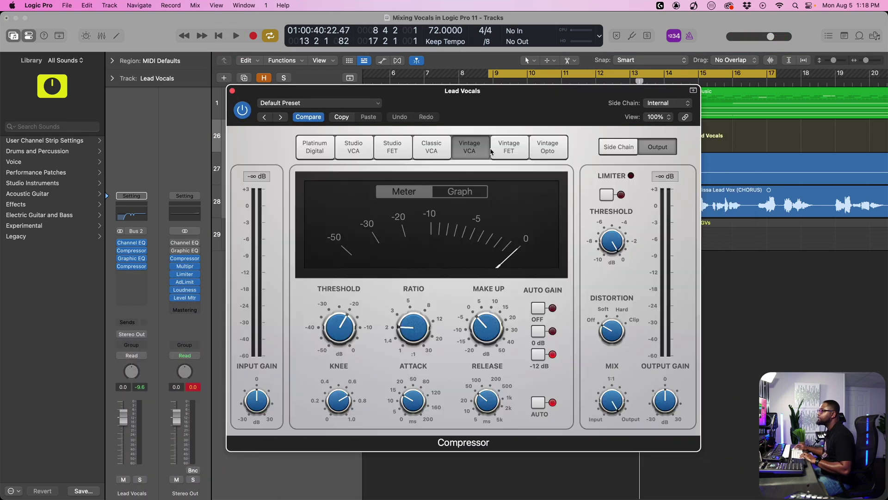
click(431, 147)
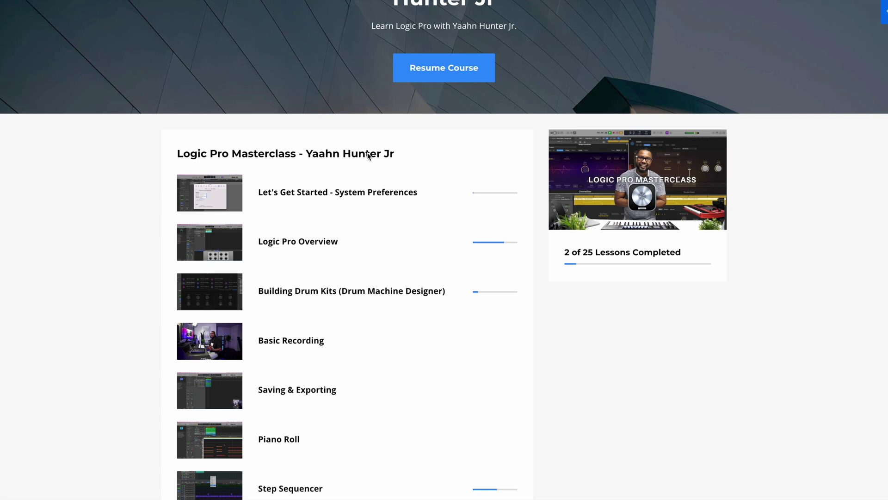
Step: Scroll down the Logic Pro Masterclass course page's lesson list
scroll(283, 183, down, 3)
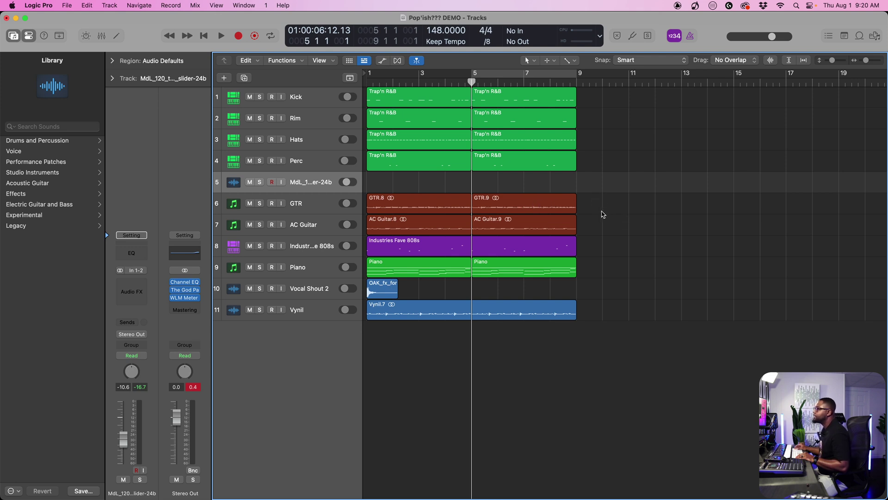
Step: Select GTR.8 and GTR.9 on the GTR track and join them with Command-J into one region
drag(610, 212, 443, 203)
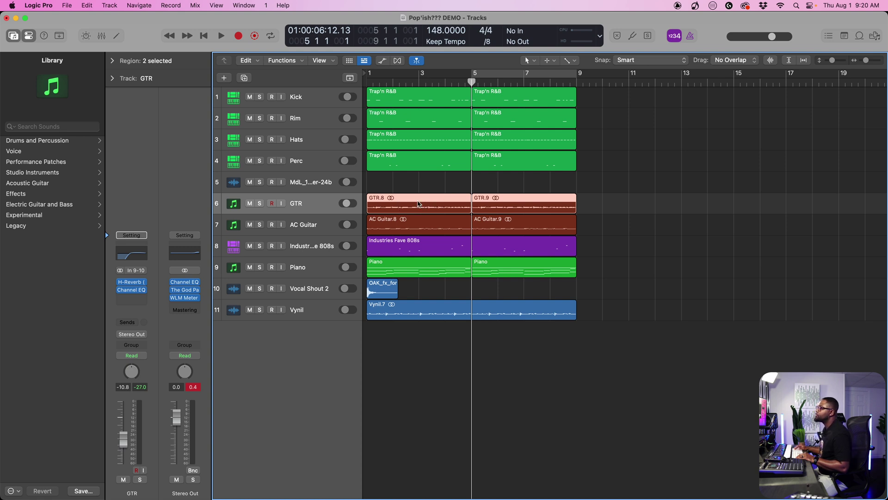
click(588, 203)
drag(623, 208, 434, 202)
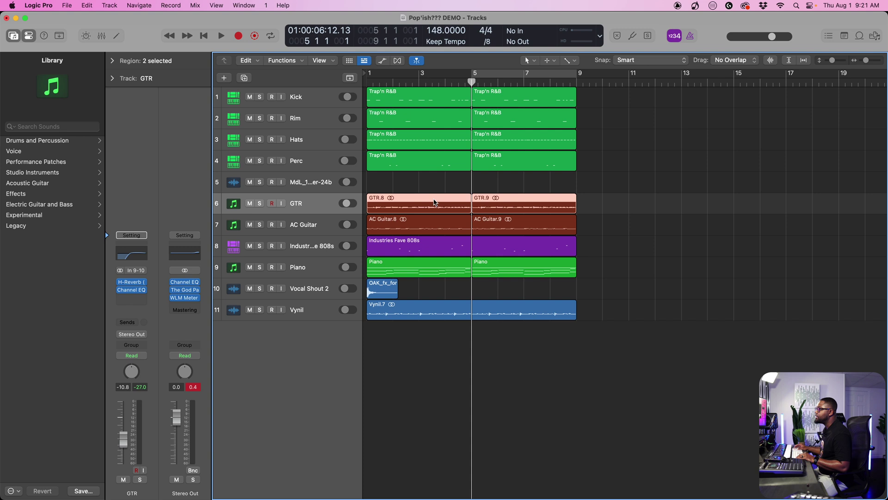
key(super+j)
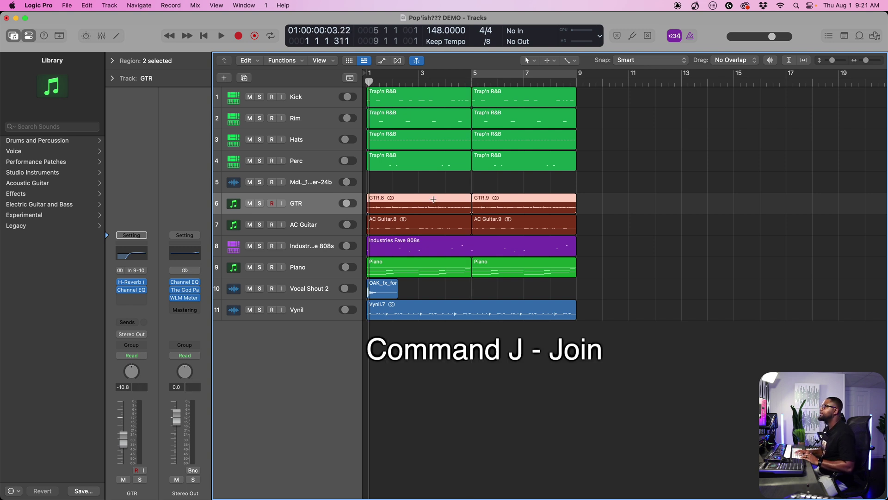
click(472, 204)
Step: Try joining the selected drum regions, then the two Kick regions, undoing each join
scroll(675, 105, up, 5)
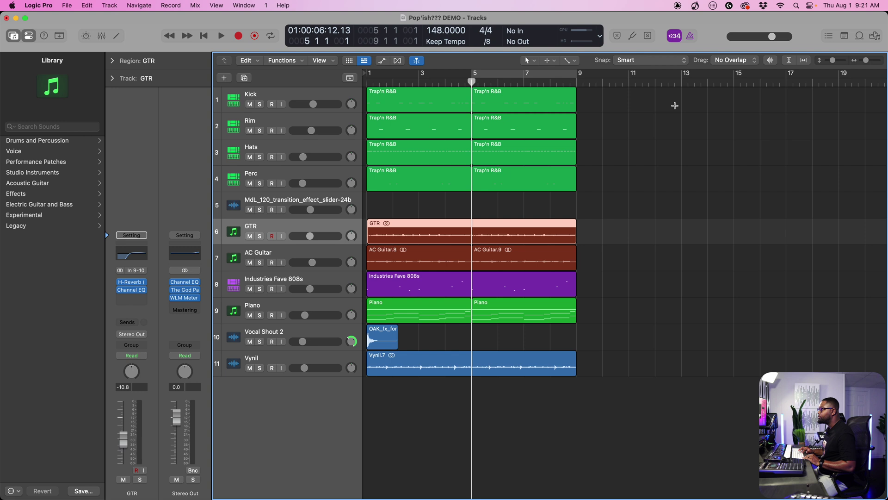
click(609, 278)
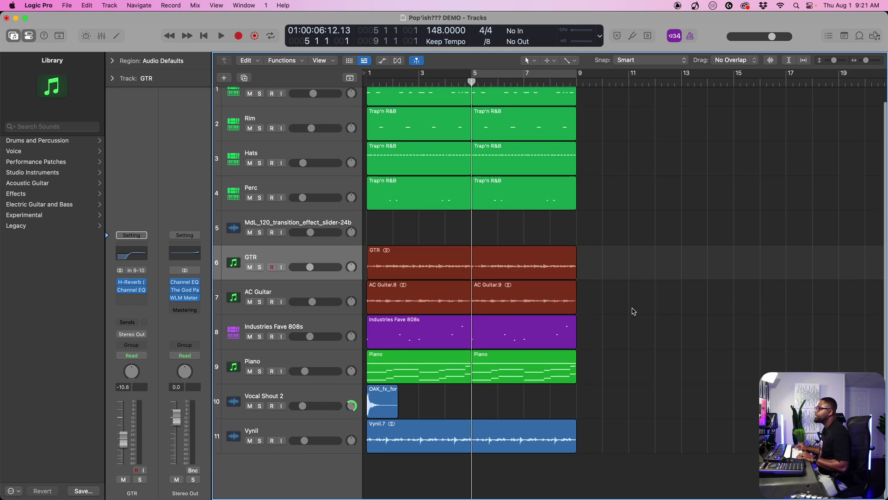
scroll(633, 311, up, 1)
drag(630, 237, 419, 106)
key(super+j)
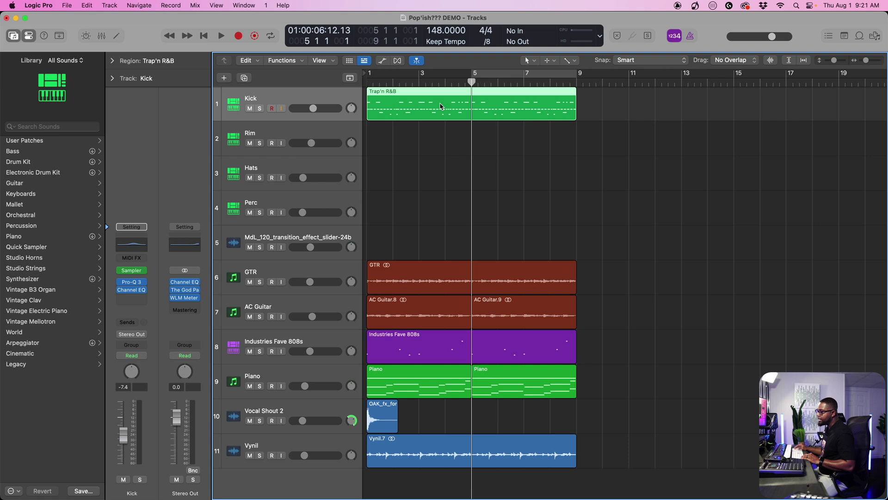
key(super+z)
click(582, 196)
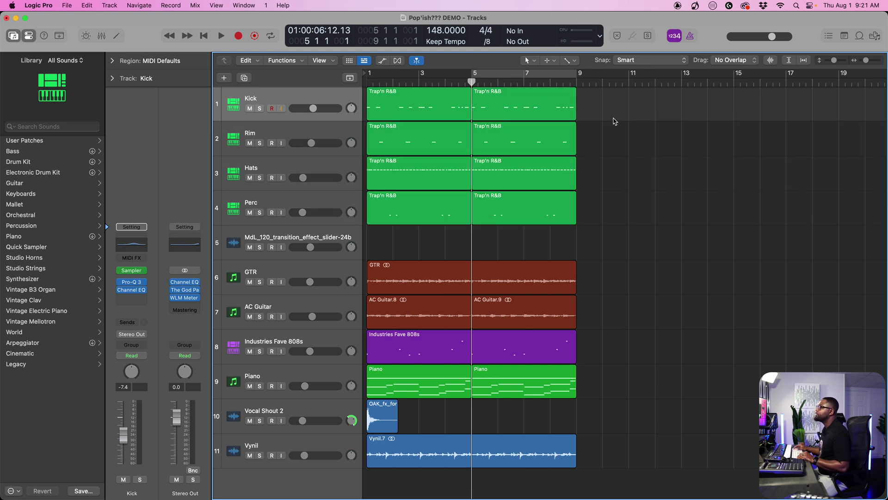
drag(636, 113, 419, 111)
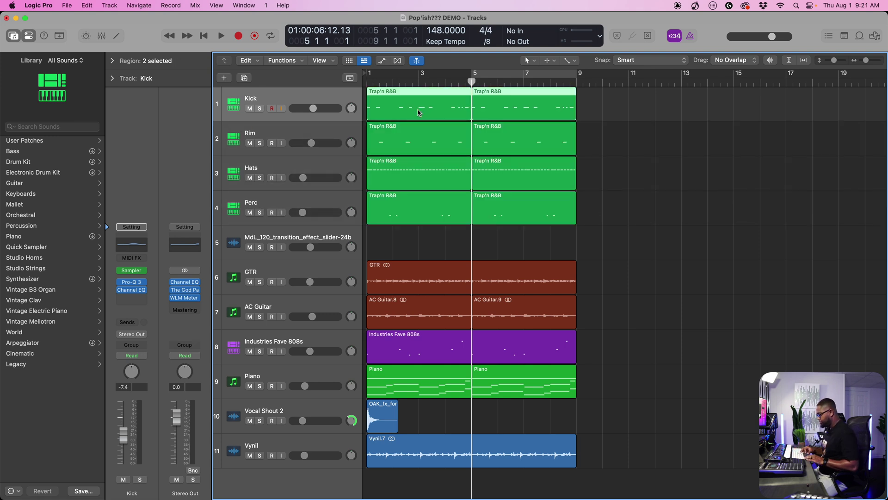
key(super+j)
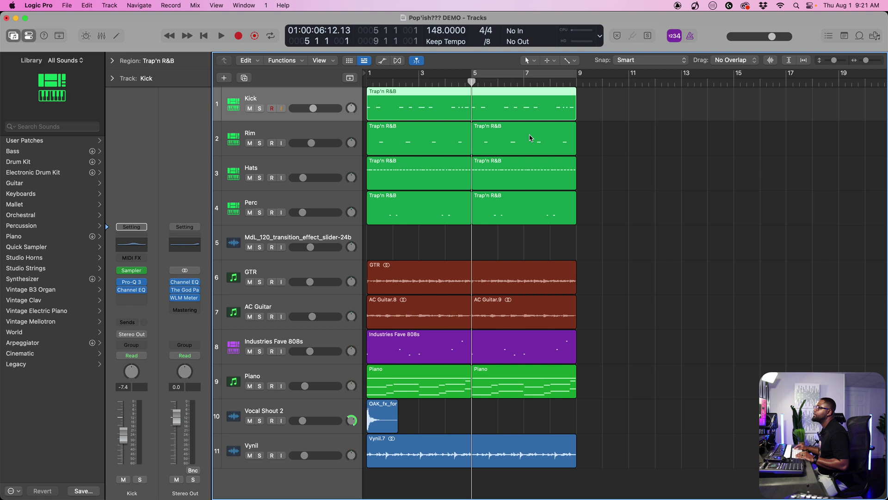
key(super+z)
Step: Join each drum track's two regions into one, then set a cycle loop over bars 1–9
click(598, 216)
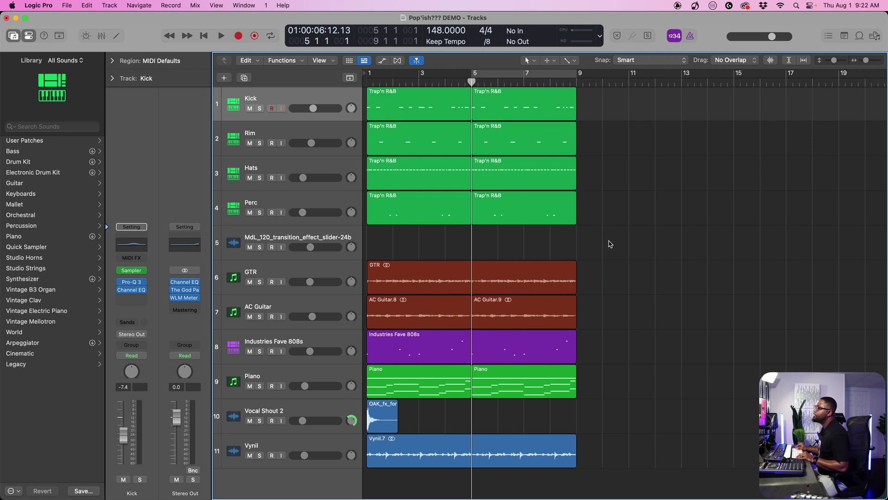
drag(624, 240, 403, 103)
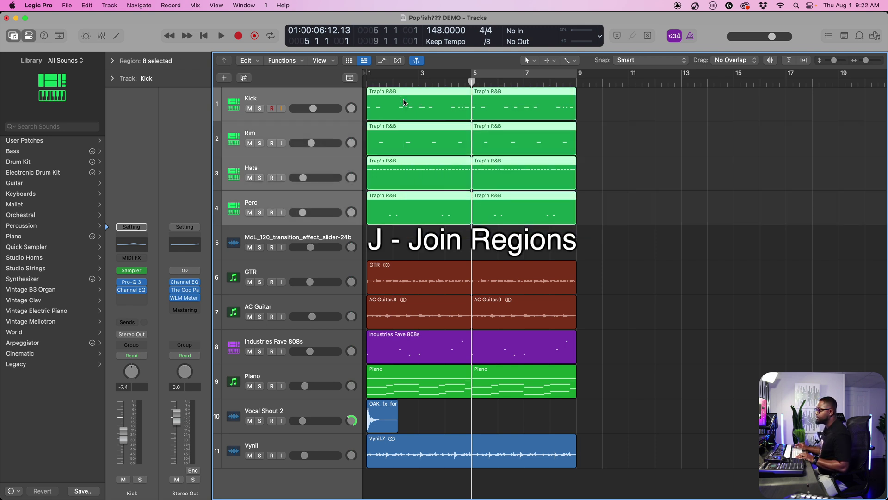
key(j)
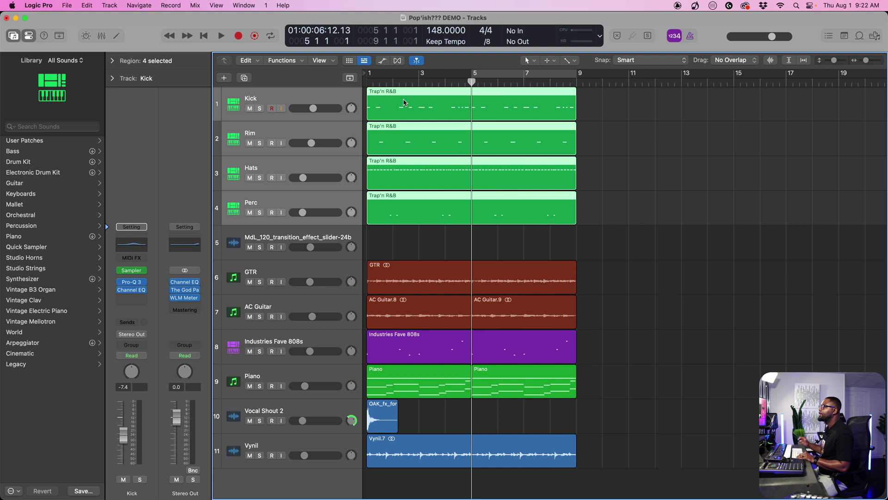
click(588, 192)
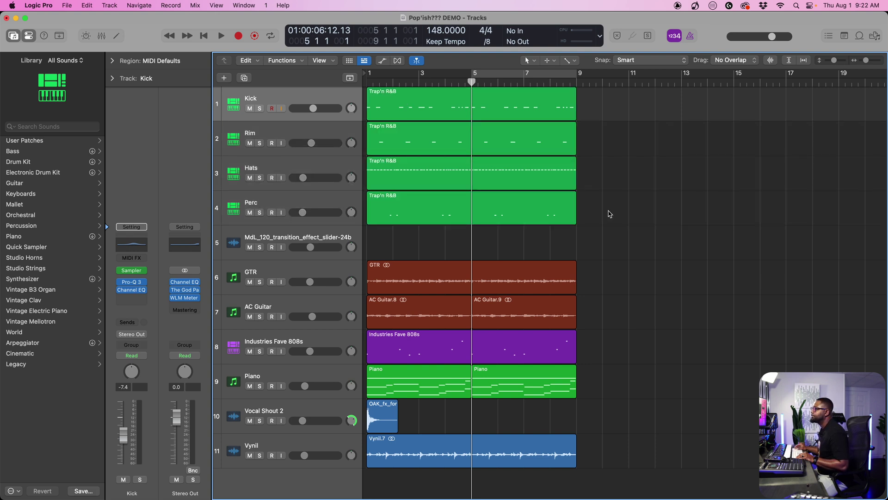
drag(577, 76, 368, 76)
Step: Play the loop, then nudge the Hats region later twice and back once
key(space)
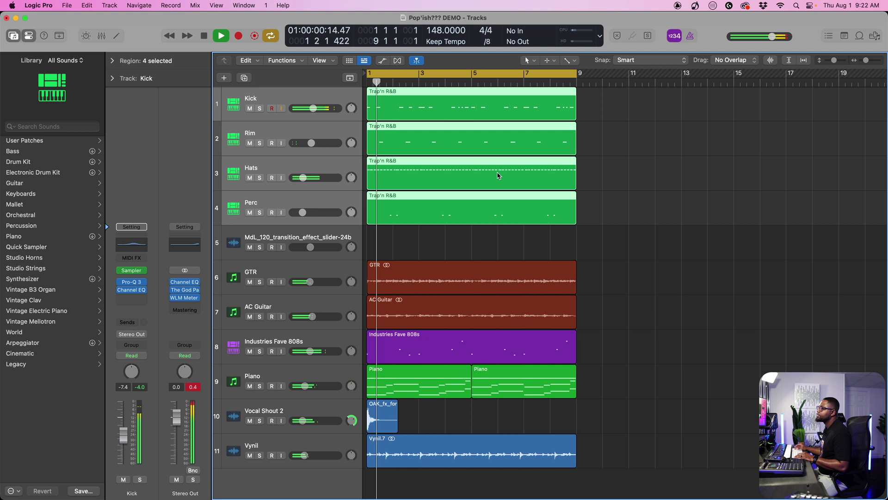
key(space)
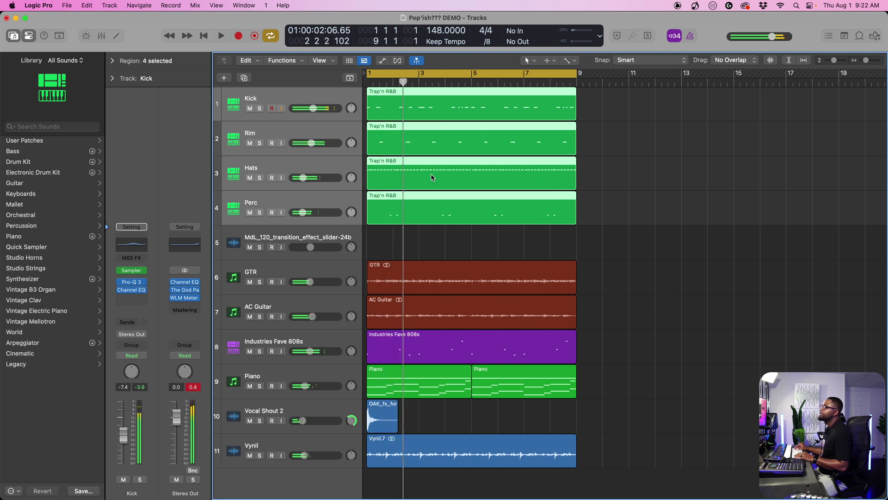
click(384, 166)
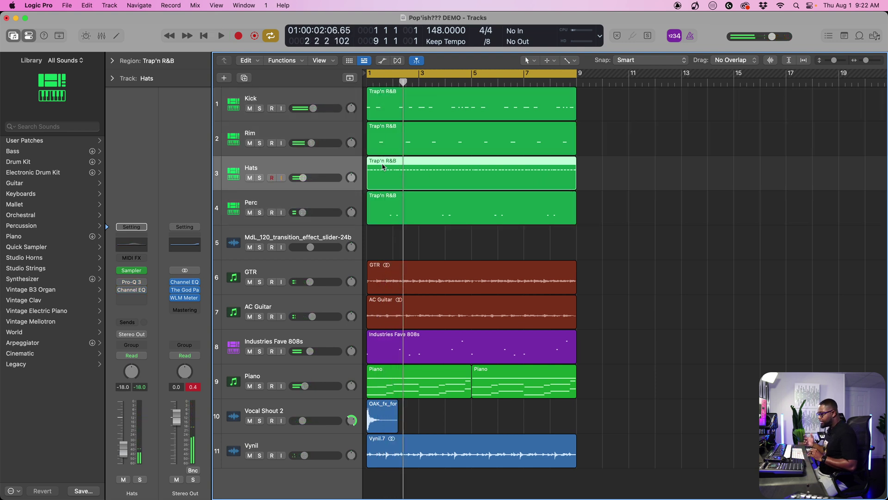
key(alt+Right)
key(alt+Right)
key(alt+Right)
key(alt+Right)
key(alt+Right)
key(alt+Right)
key(alt+Right)
key(alt+Right)
key(alt+Right)
key(alt+Right)
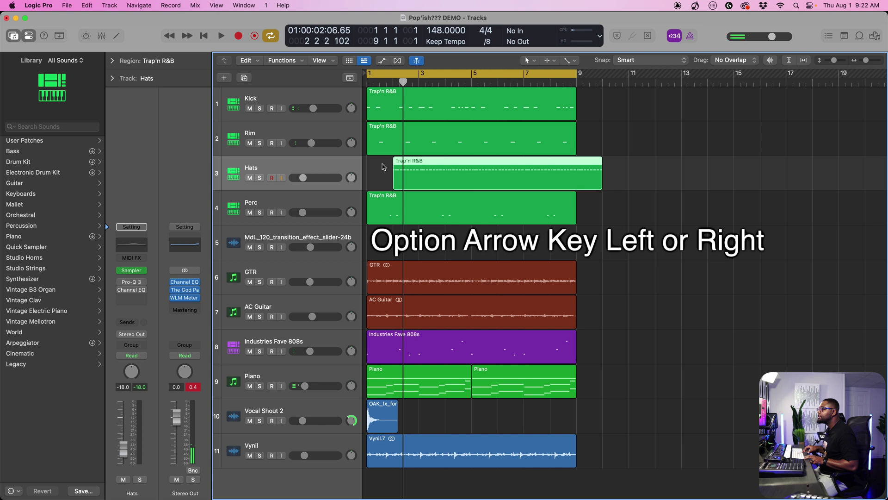
key(alt+Right)
key(alt+Right)
key(alt+Right)
key(alt+Right)
key(alt+Right)
key(alt+Right)
key(alt+Right)
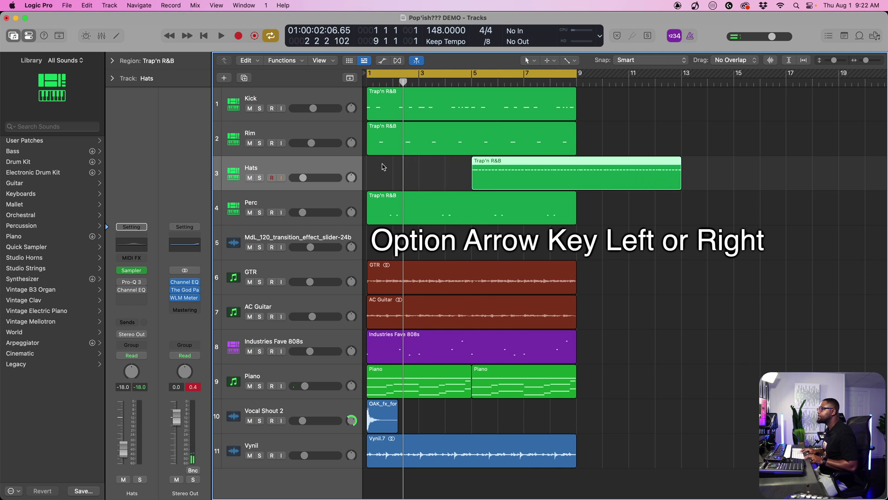
key(alt+Left)
key(alt+Left)
key(alt+Left)
key(alt+Left)
key(alt+Left)
key(alt+Left)
key(alt+Left)
key(alt+Left)
key(alt+Left)
key(alt+Left)
key(alt+Left)
key(alt+Left)
key(alt+Left)
key(alt+Left)
key(alt+Left)
key(alt+Left)
key(alt+Left)
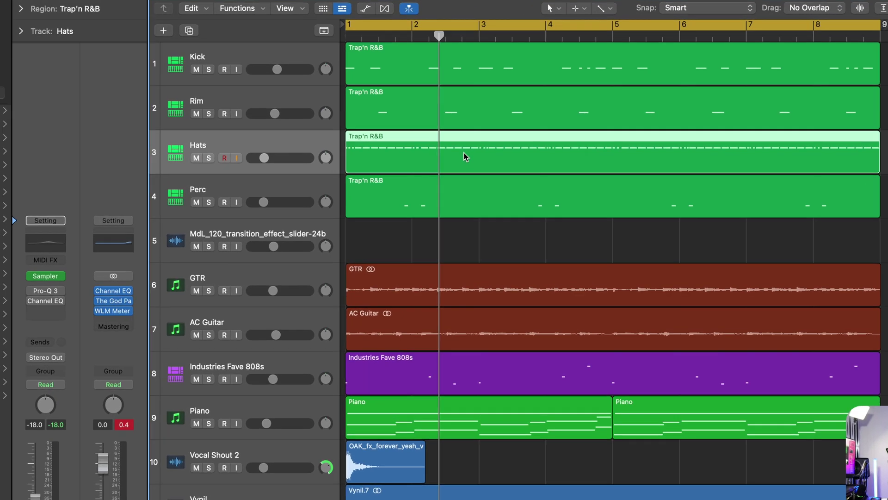
Step: Set the nudge value to Tick from the Hats region's Move menu
right_click(459, 176)
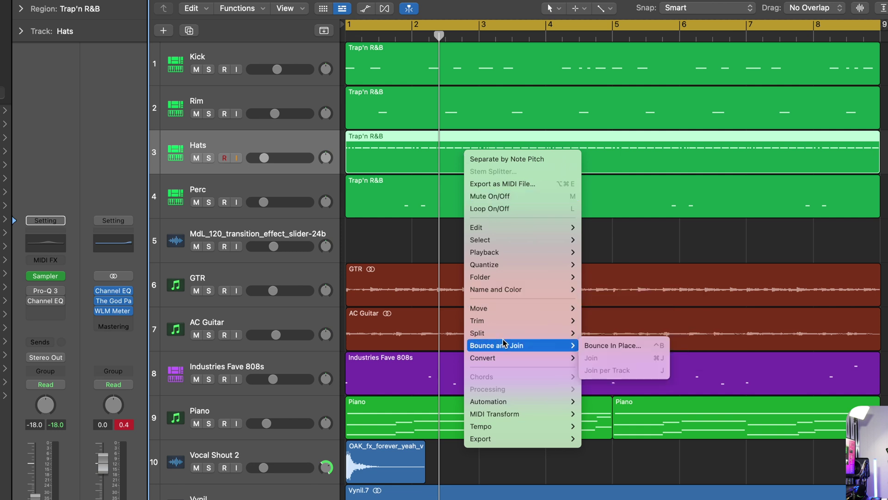
mouse_move(506, 337)
mouse_move(481, 308)
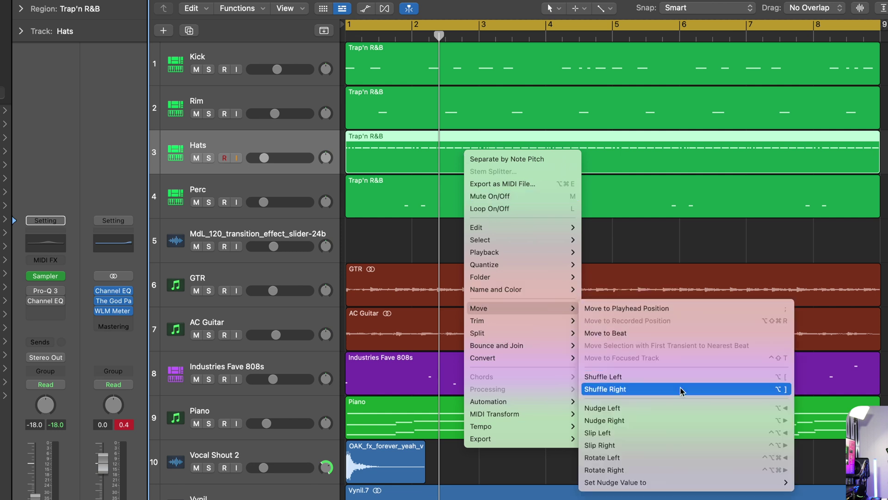
mouse_move(688, 482)
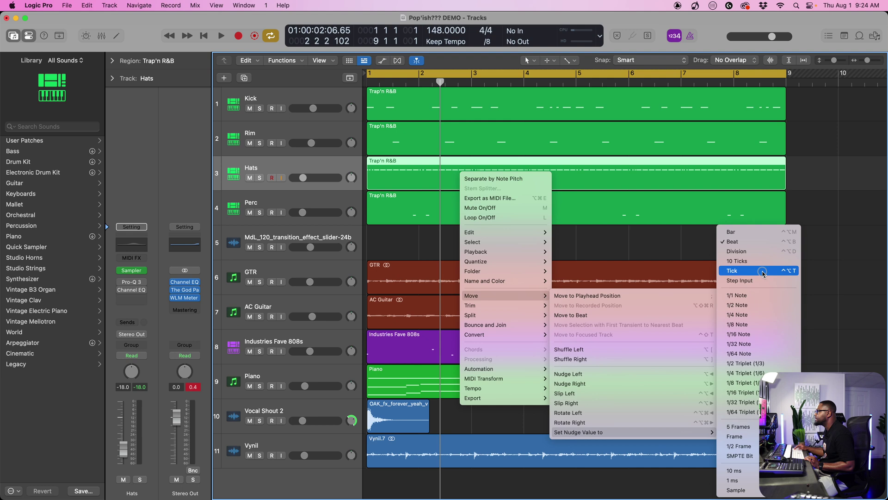
click(763, 272)
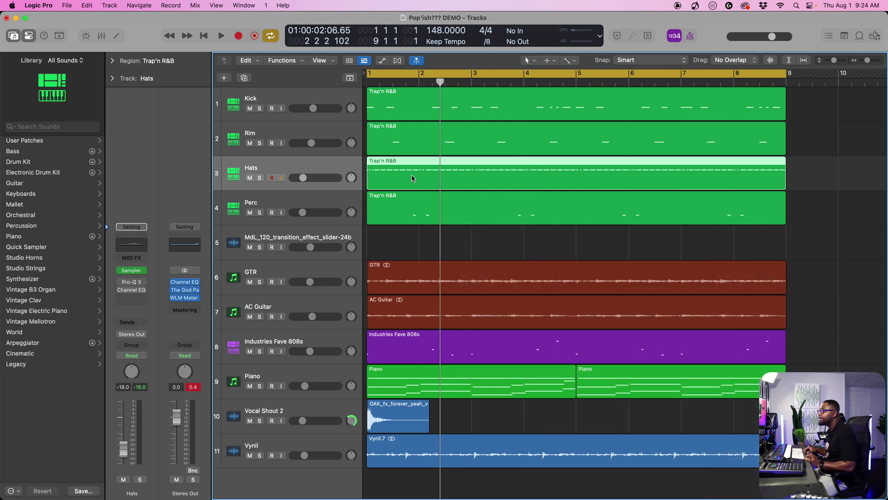
Step: Zoom in on bar 1, nudge the Hats region two ticks later and play it back
key(super+Right)
key(super+Right)
key(super+Right)
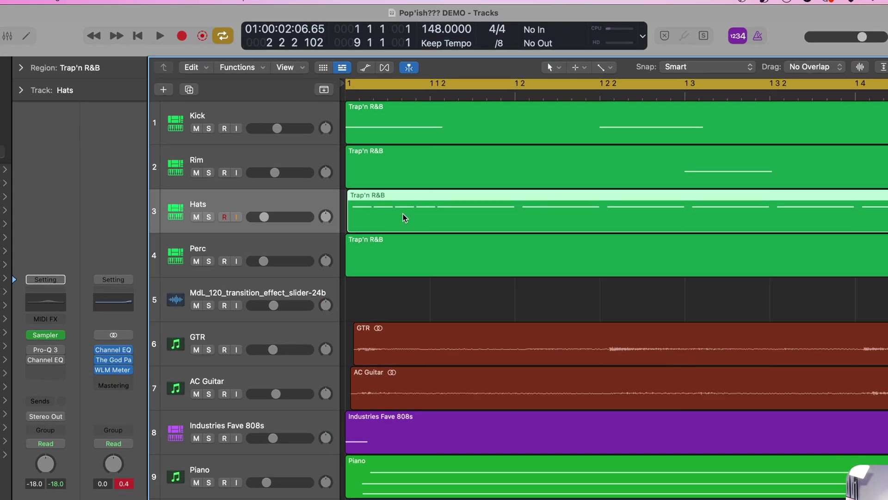
key(alt+Right)
key(alt+Right)
key(alt+Right)
key(alt+Right)
key(alt+Right)
key(alt+Right)
key(alt+Right)
key(alt+Right)
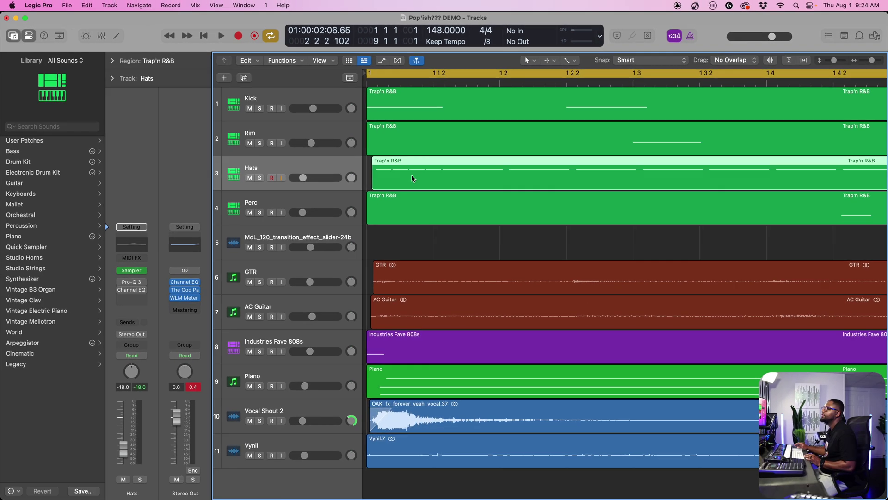
key(space)
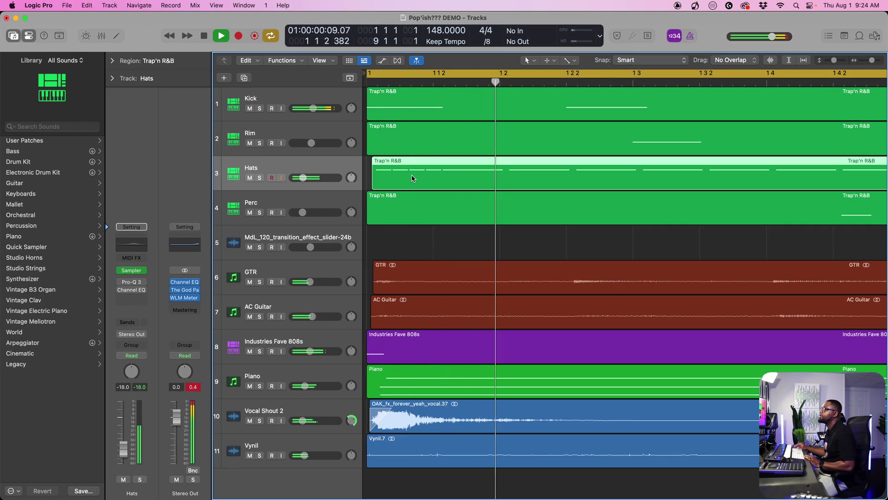
key(space)
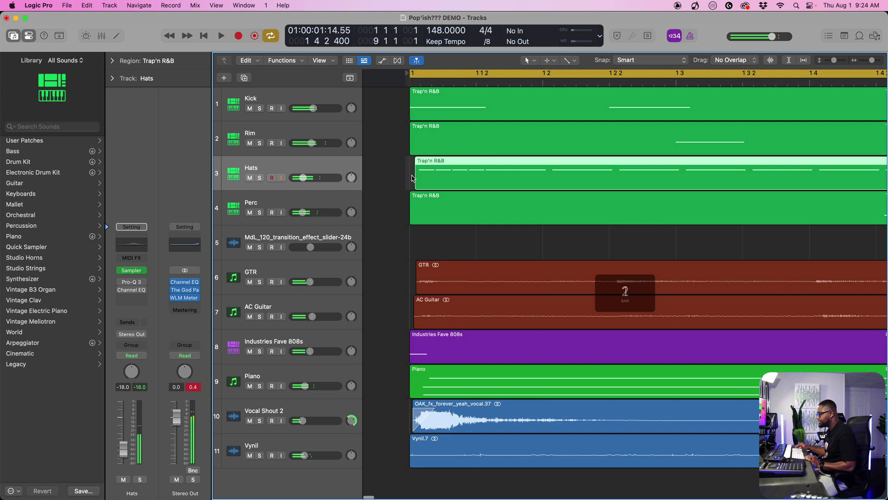
Step: Set the nudge value to 10 Ticks from the region's Move menu
right_click(435, 174)
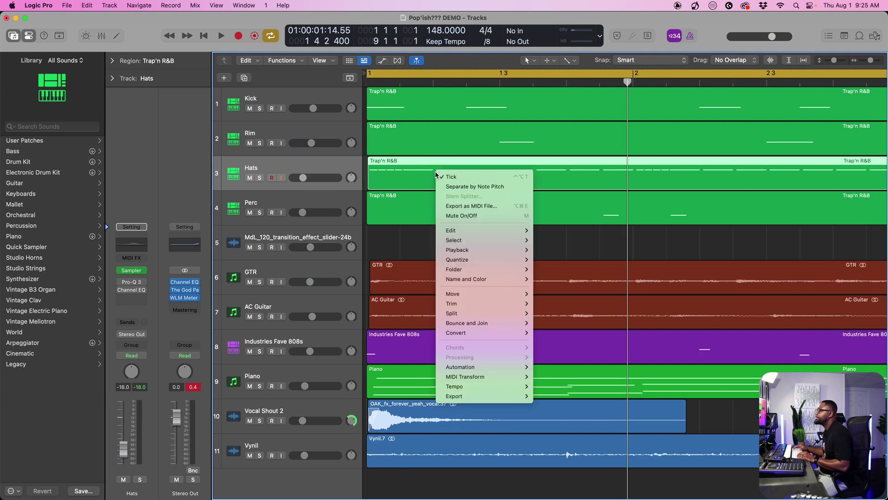
mouse_move(476, 297)
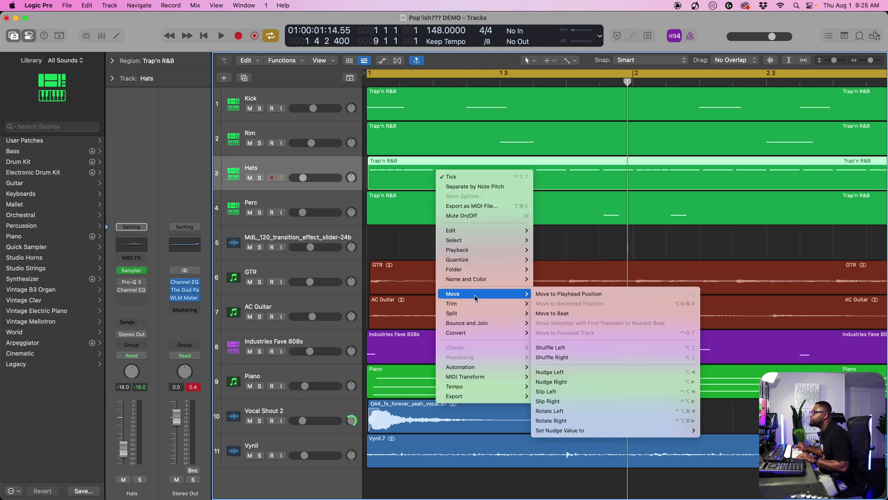
mouse_move(618, 430)
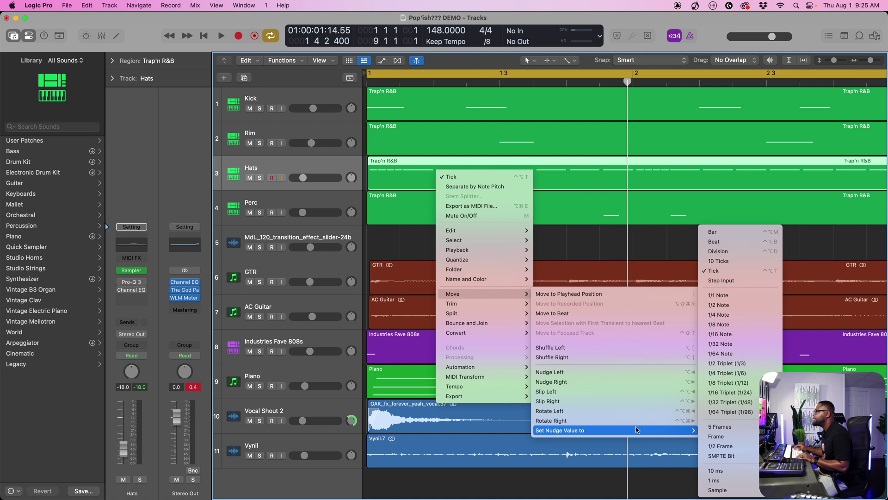
click(726, 259)
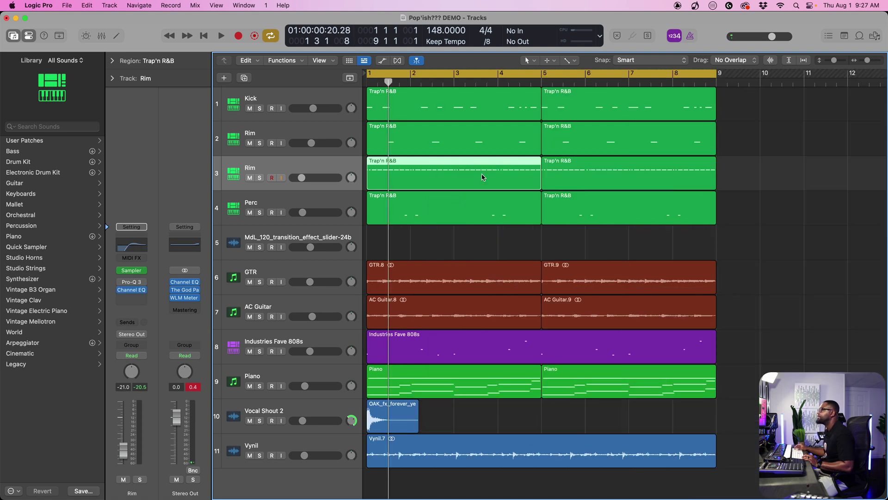
Step: Select both track 3 regions and nudge them 10 ticks later than the other drums
key(shift+Right)
key(super+Right)
key(super+Right)
key(super+Right)
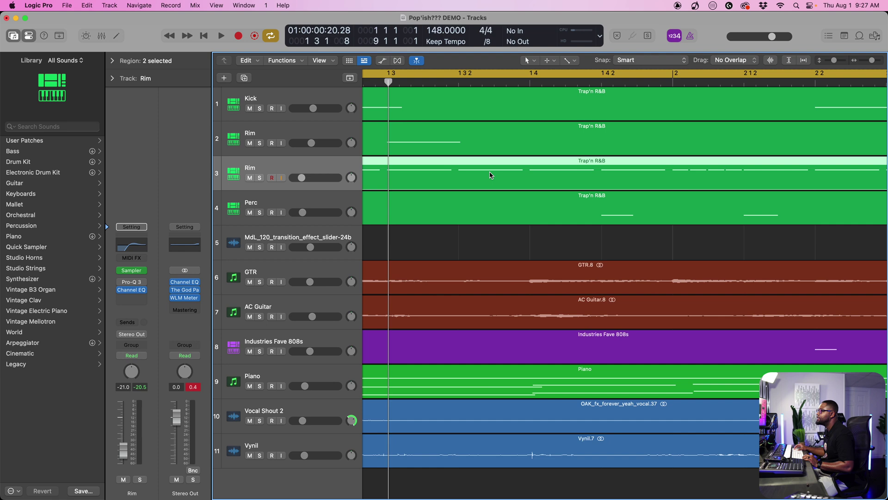
key(1)
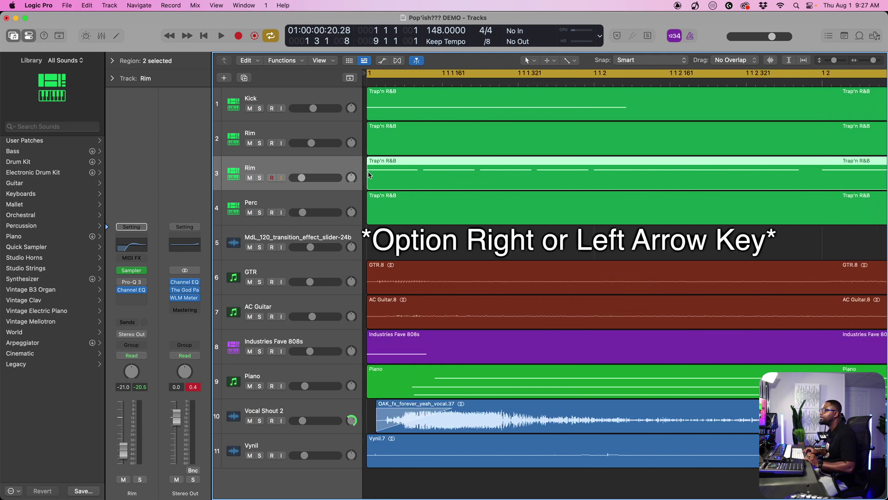
key(alt+Right)
key(alt+Right)
key(alt+Right)
key(alt+Right)
key(alt+Right)
key(alt+Right)
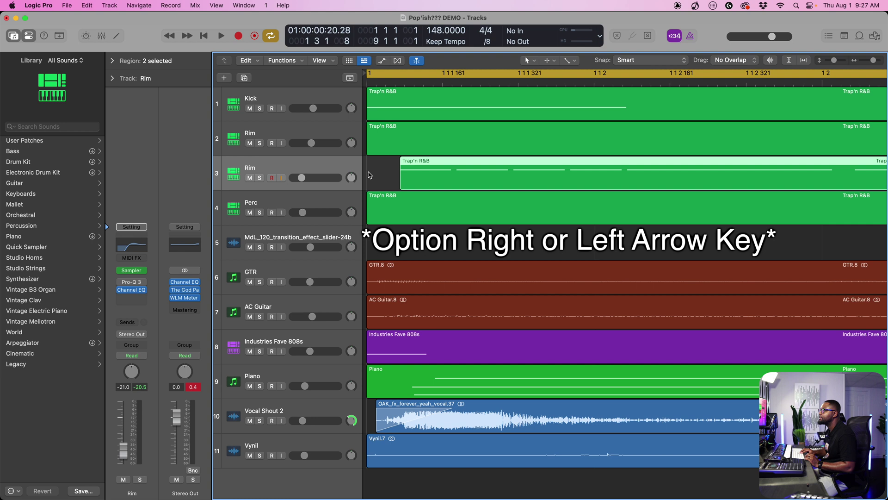
key(alt+Left)
key(alt+Left)
key(alt+Left)
key(alt+Left)
key(alt+Right)
key(alt+Right)
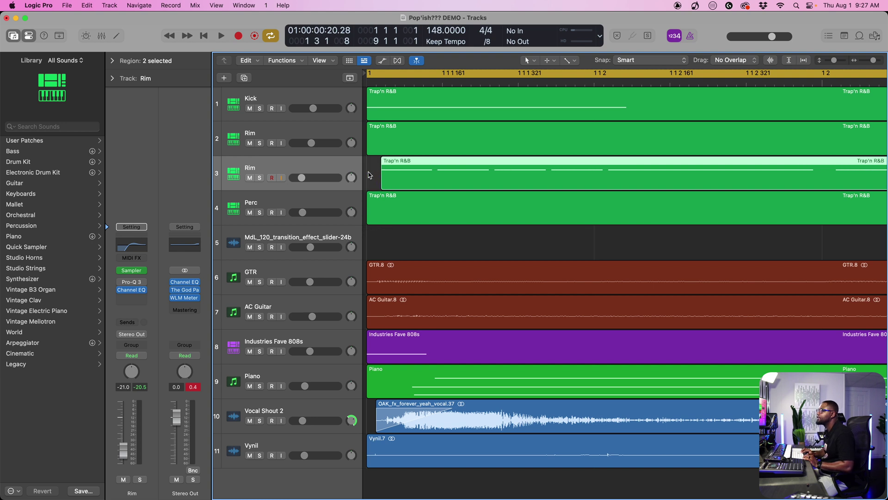
Step: Return the track 3 regions to bar 1 and set the nudge value to 1 ms
key(alt+Left)
key(alt+Left)
key(alt+Left)
right_click(385, 172)
mouse_move(416, 293)
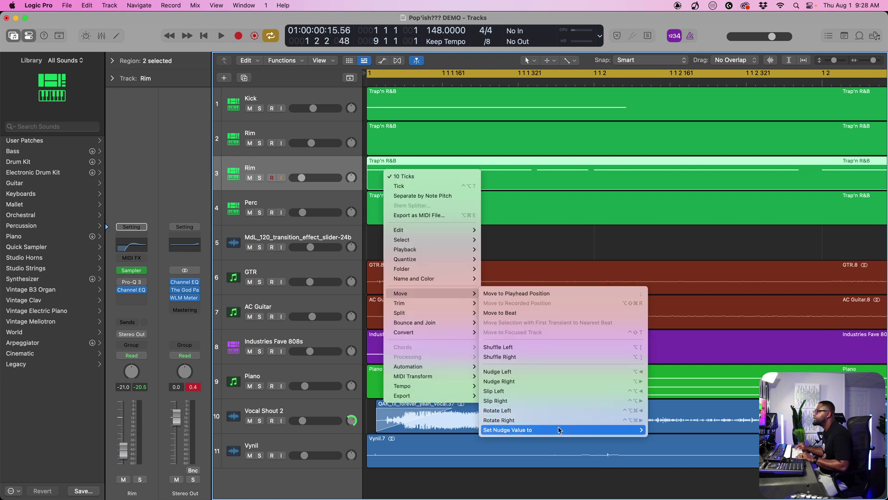
mouse_move(560, 430)
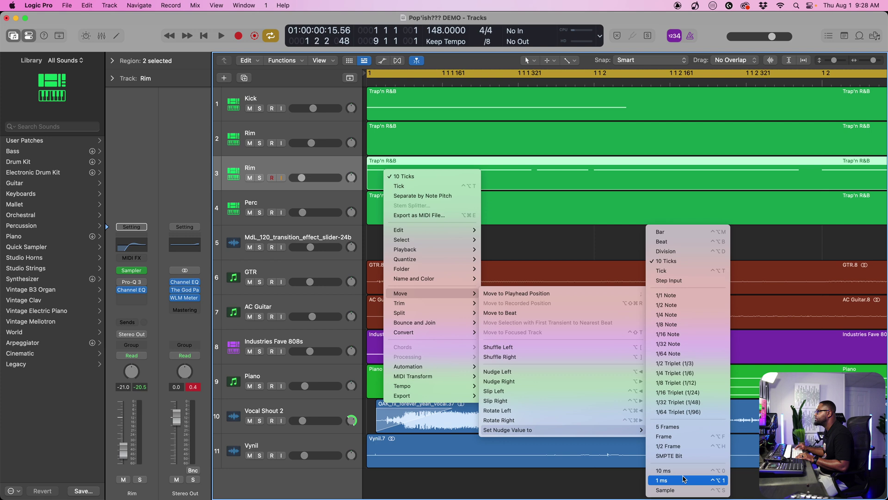
click(684, 478)
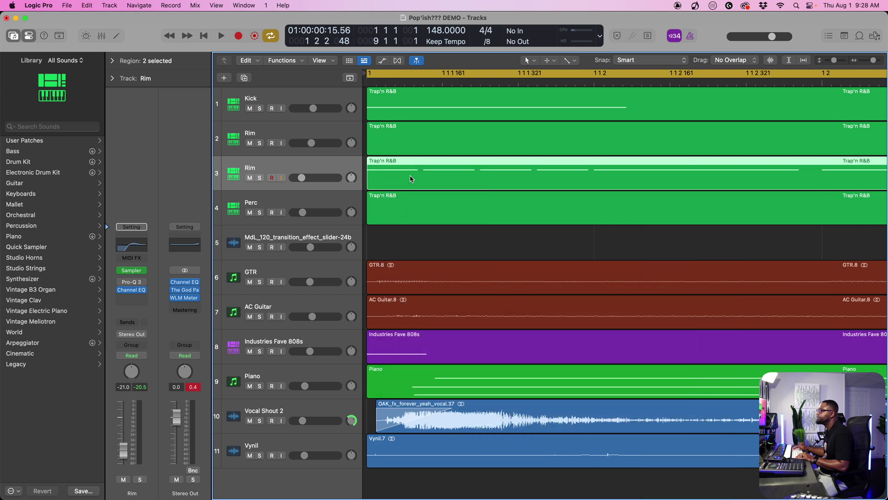
Step: Nudge the track 3 regions about 3 ms late, then play the song and zoom out
key(alt+Right)
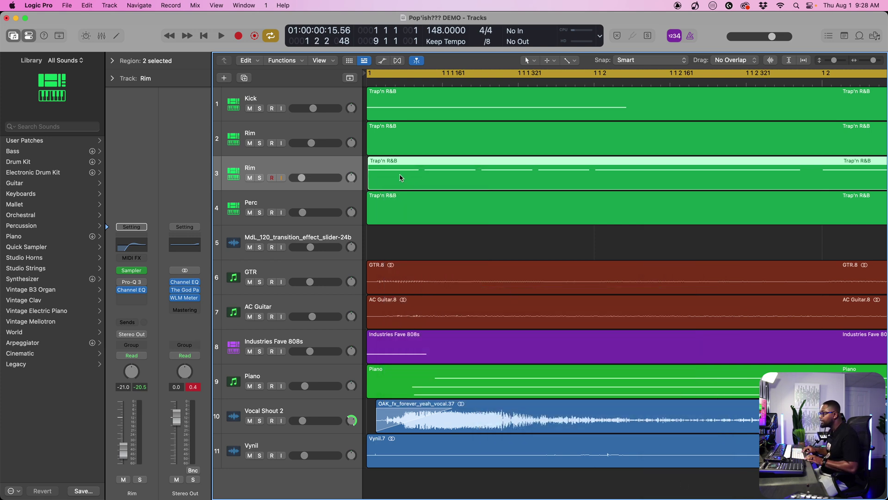
key(alt+Right)
key(alt+Right)
key(alt+Right)
key(alt+Right)
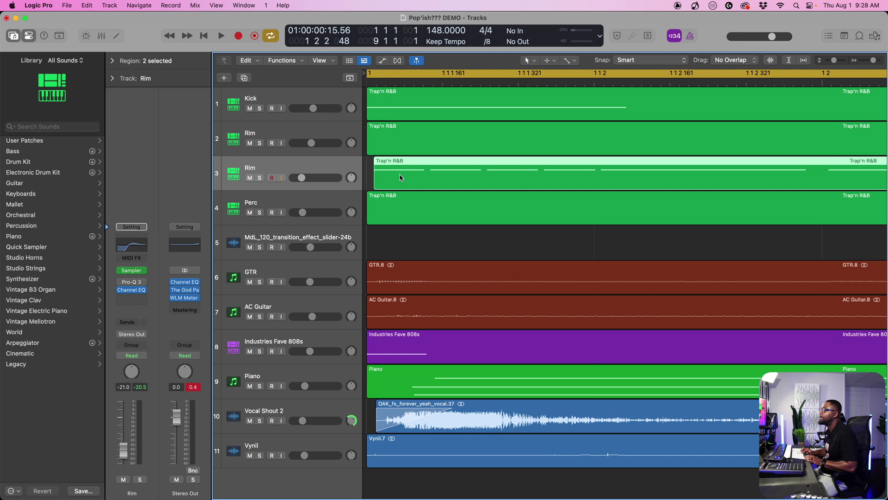
key(alt+Left)
key(alt+Left)
key(alt+Left)
key(alt+Left)
key(alt+Right)
key(alt+Right)
key(alt+Right)
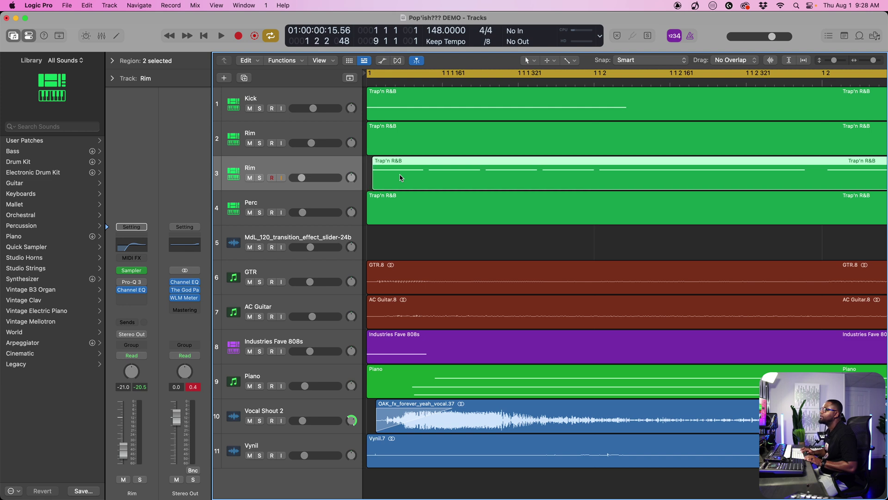
key(alt+Right)
key(alt+Left)
key(alt+Left)
key(alt+Left)
key(alt+Left)
key(alt+Right)
key(alt+Right)
key(alt+Right)
key(space)
key(super+Left)
key(super+Left)
key(super+Left)
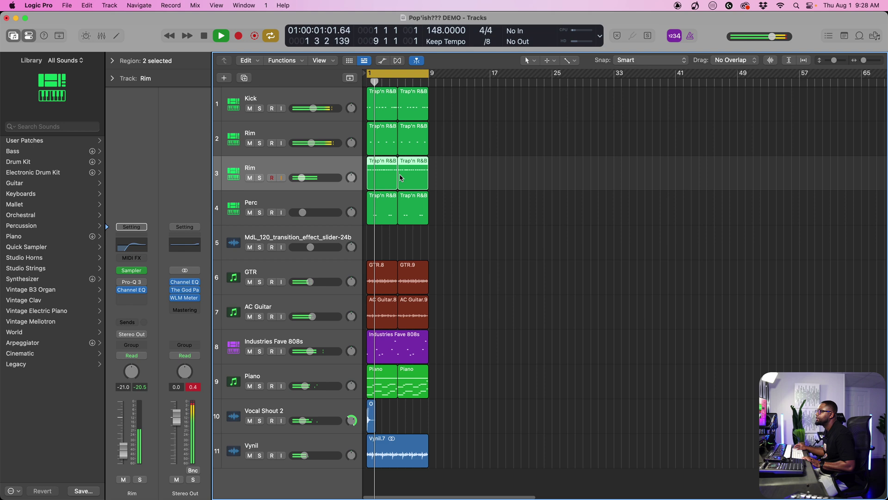
Step: Resize track heights with Cmd+Up/Down and zoom the timeline with Cmd+Left/Right, then deselect the Rim regions
key(super+Right)
key(super+Right)
key(super+Right)
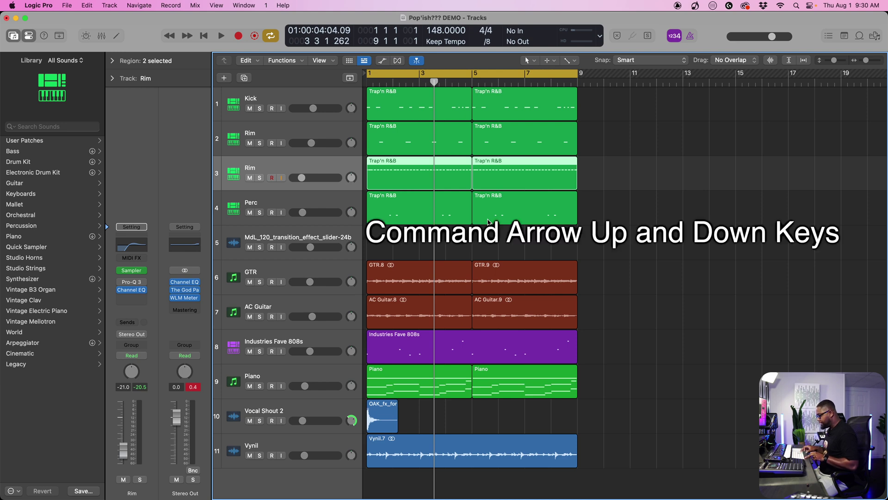
key(super+Up)
key(super+Up)
key(super+Up)
key(super+Up)
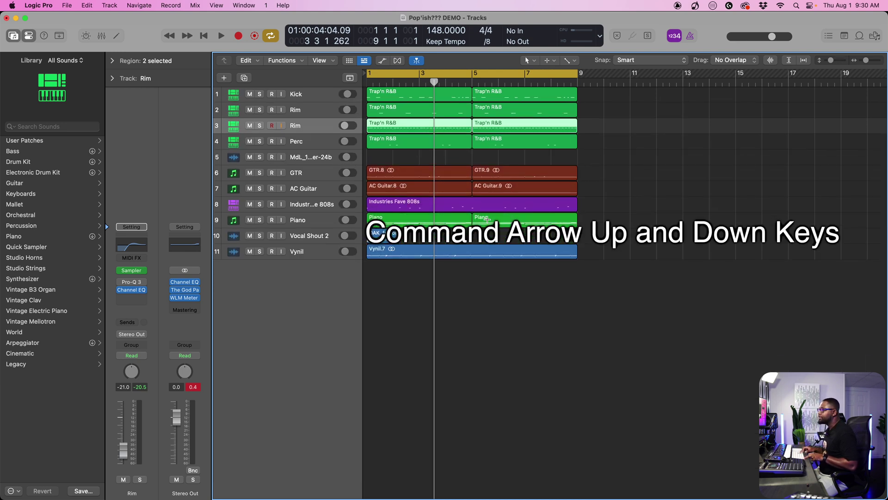
key(super+Up)
key(super+Down)
key(super+Down)
key(super+Down)
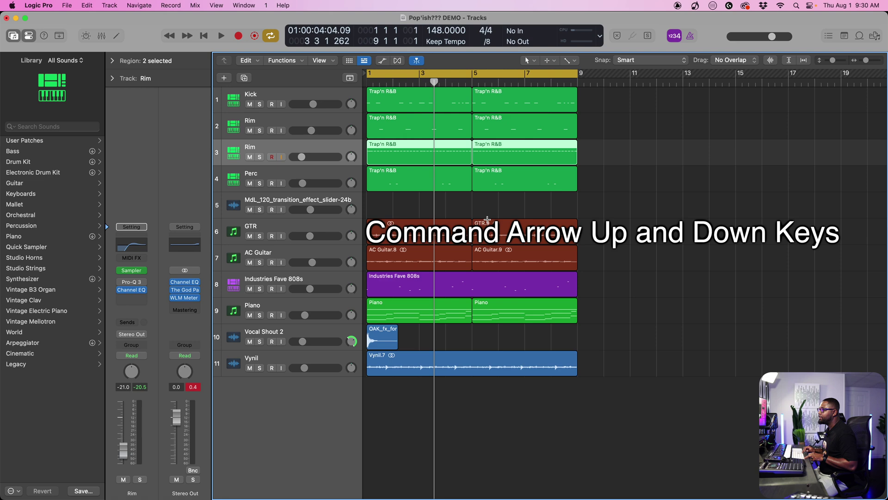
key(super+Down)
key(super+Down)
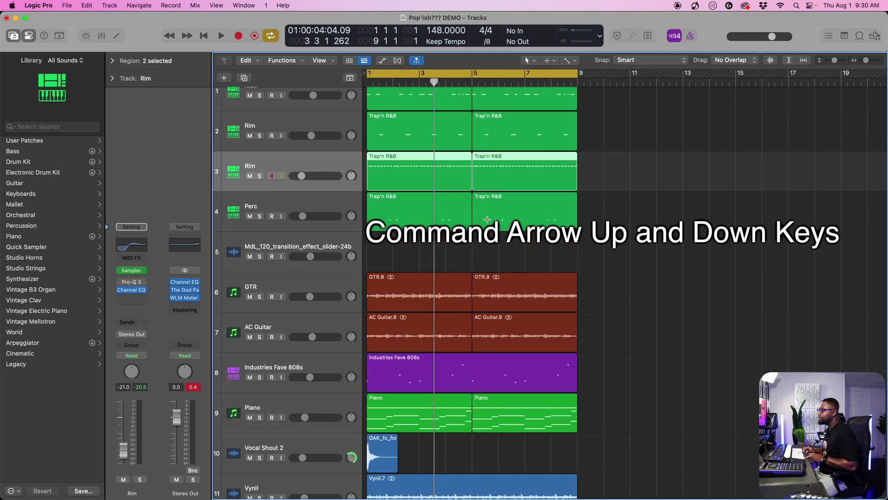
key(super+Up)
key(super+Up)
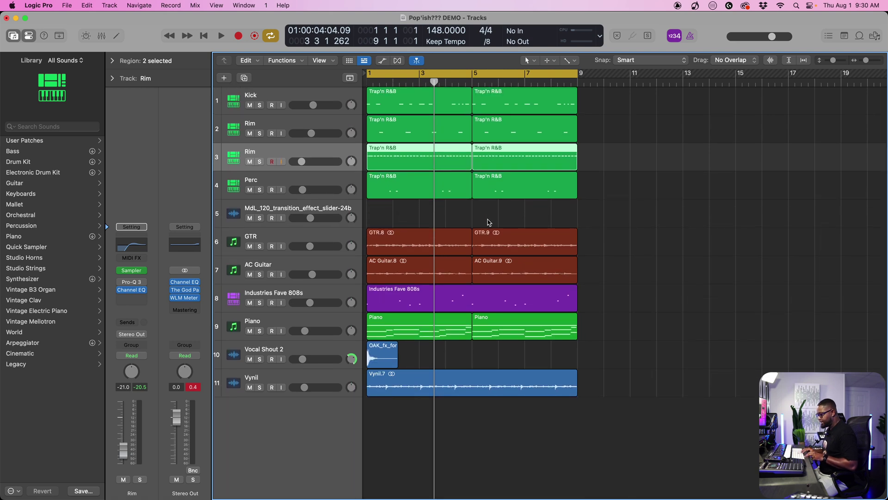
key(super+Right)
key(super+Right)
key(super+Right)
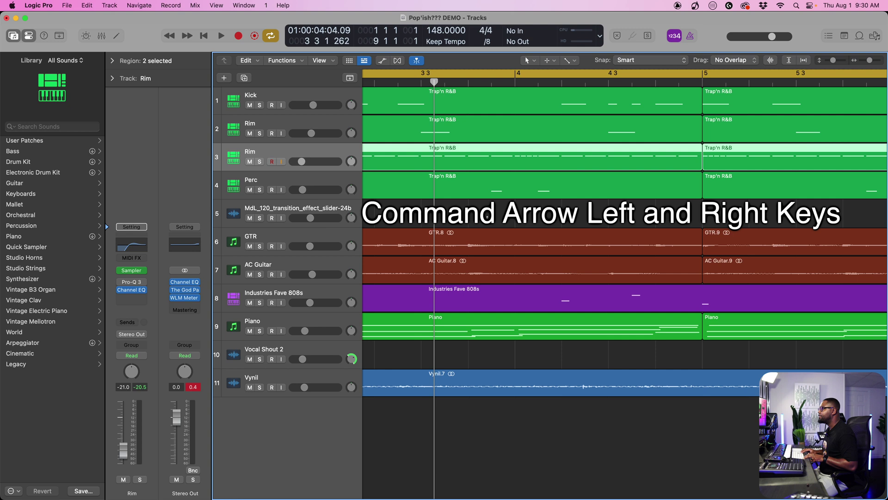
key(super+Left)
key(super+Left)
key(super+Left)
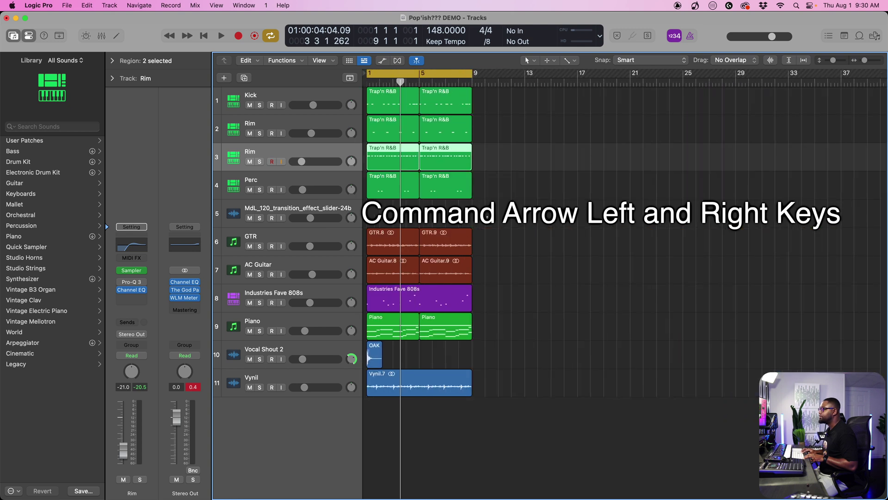
click(497, 208)
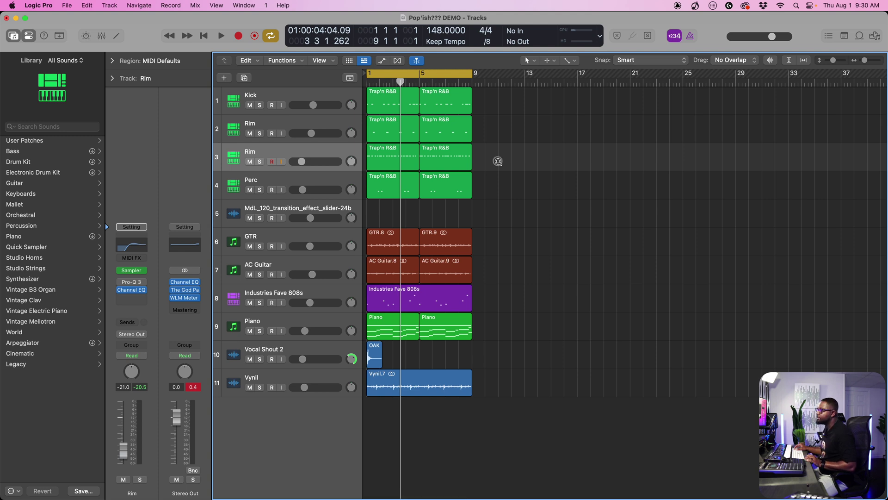
Step: Zoom into the Rim regions with the Zoom tool, then back out to all eleven tracks
drag(433, 159, 433, 158)
ctrl+alt+click(432, 160)
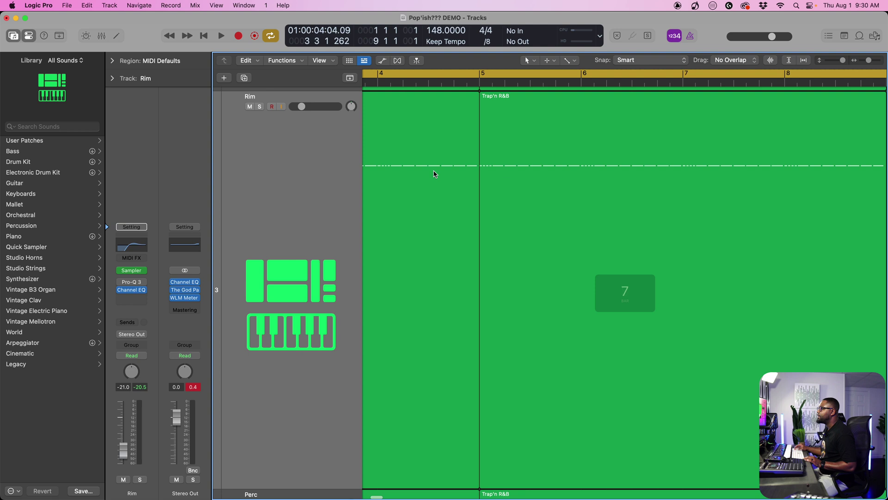
scroll(434, 174, up, 5)
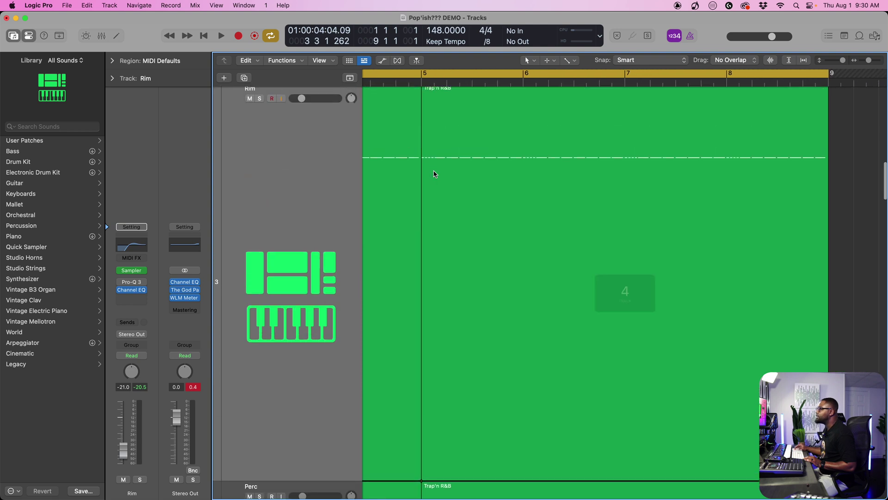
key(z)
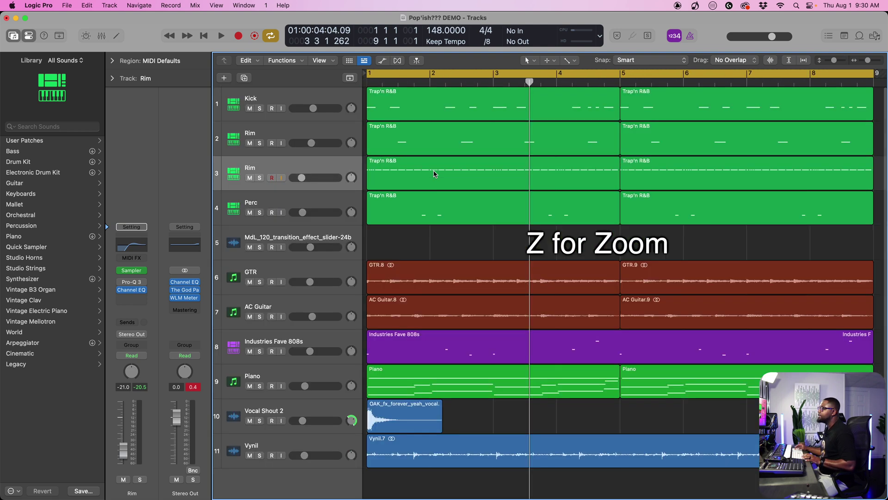
key(super+Left)
key(super+Left)
key(super+Left)
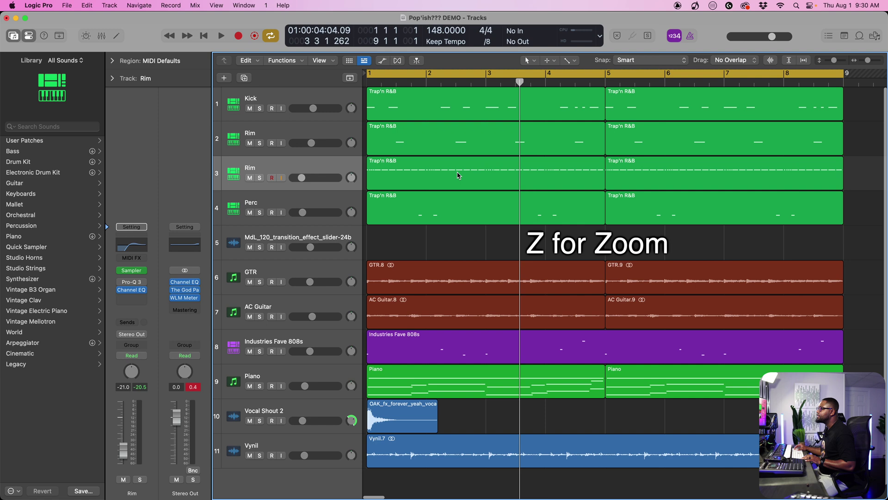
Step: Toggle Z to fill the view with the Rim region and back, then zoom to about 21 bars
key(z)
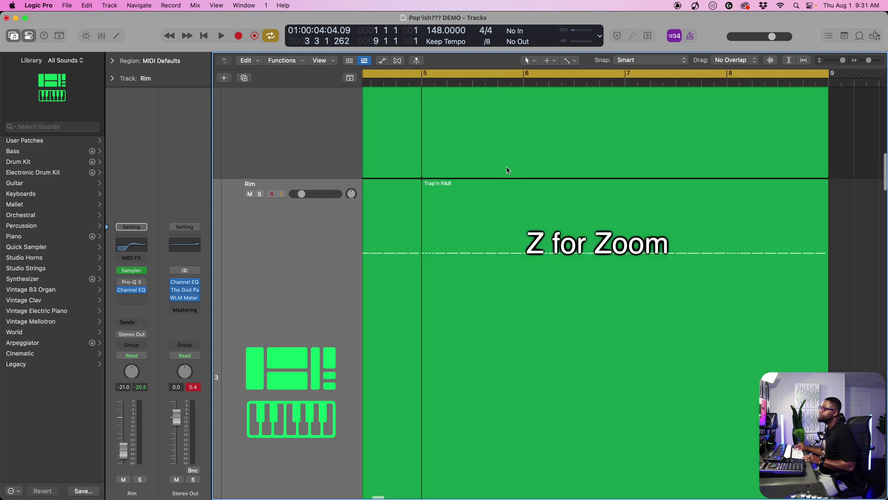
scroll(497, 219, down, 5)
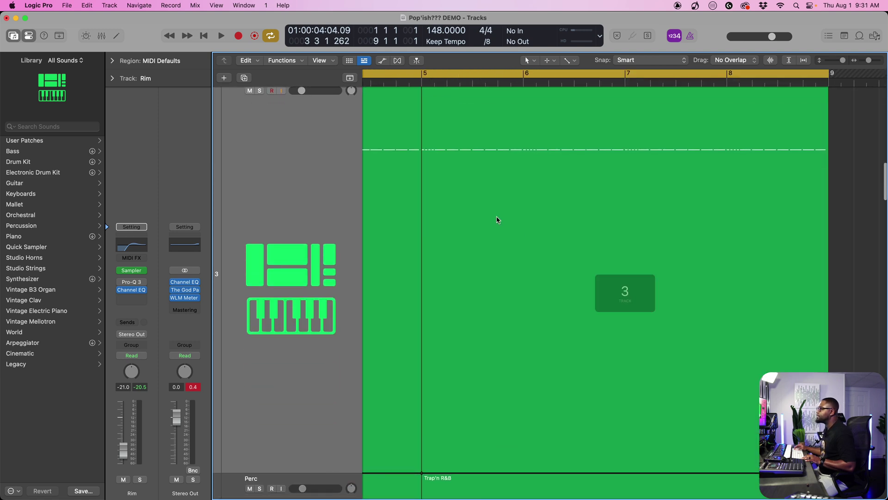
key(z)
key(super+Left)
key(super+Left)
key(super+Left)
key(super+Left)
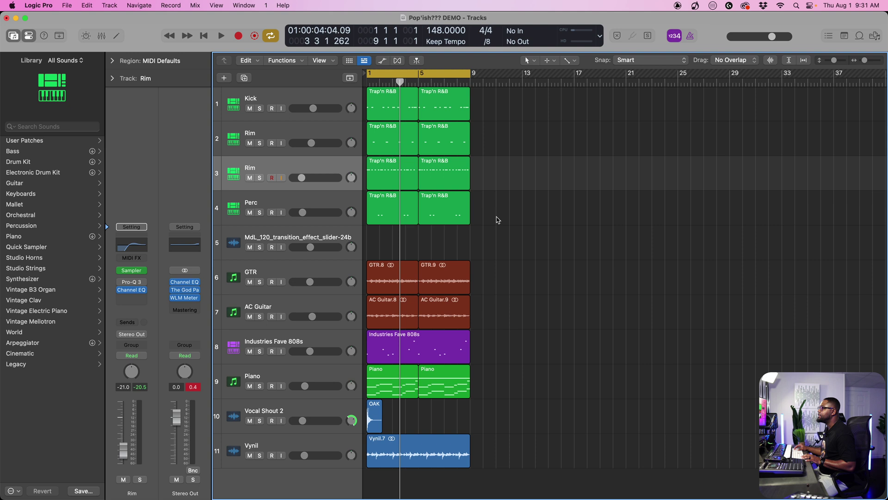
key(super+Right)
key(super+Right)
key(super+Right)
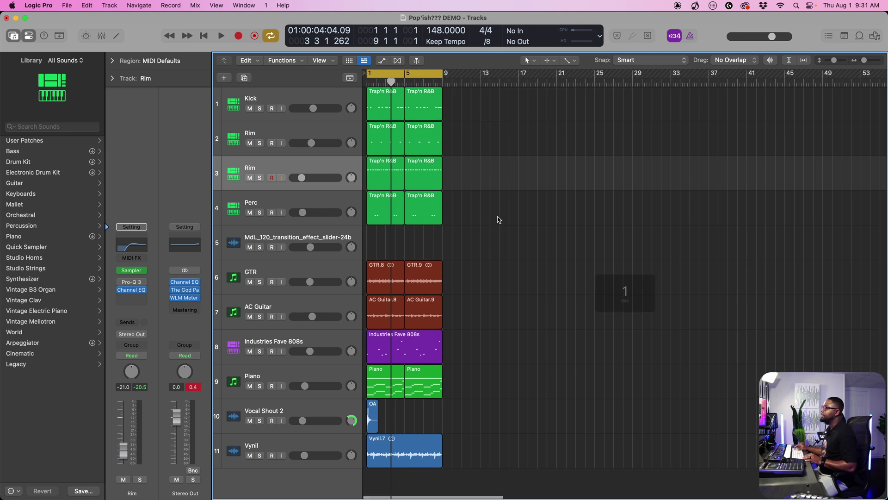
scroll(498, 222, right, 1)
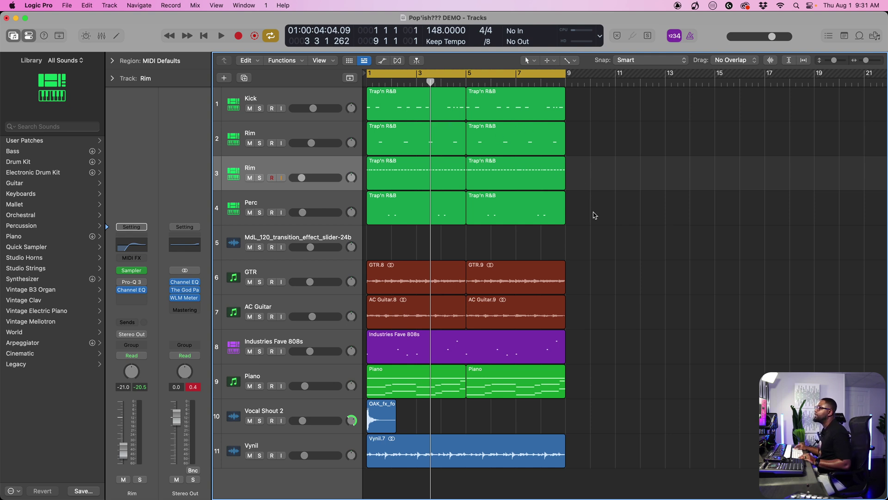
Step: Marquee-select all eight Trap'n R&B regions on drum tracks 1–4
drag(594, 215, 409, 103)
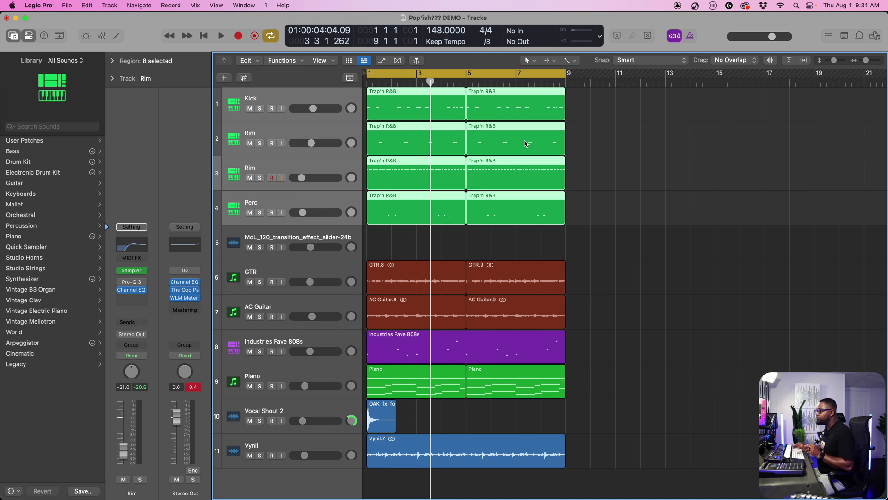
Step: Bounce the eight drum regions in place to a new audio track 'DRUMS', with Source set to Mute
click(605, 146)
drag(622, 232, 402, 108)
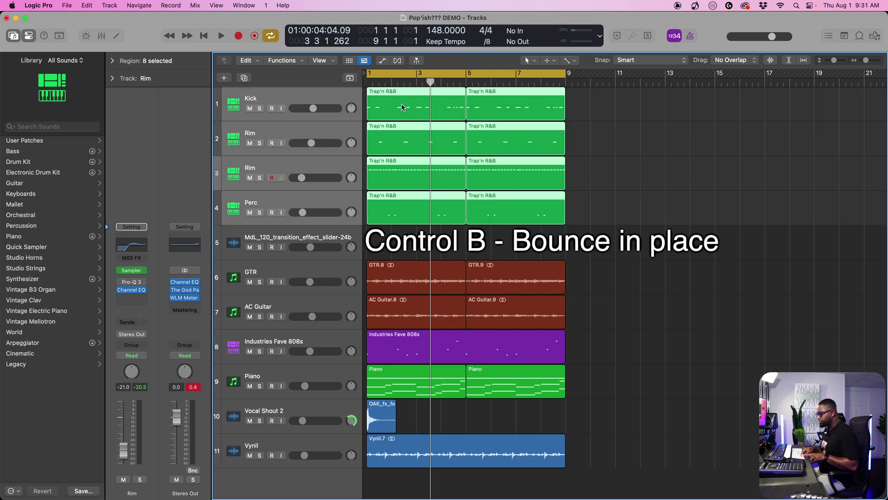
key(ctrl+b)
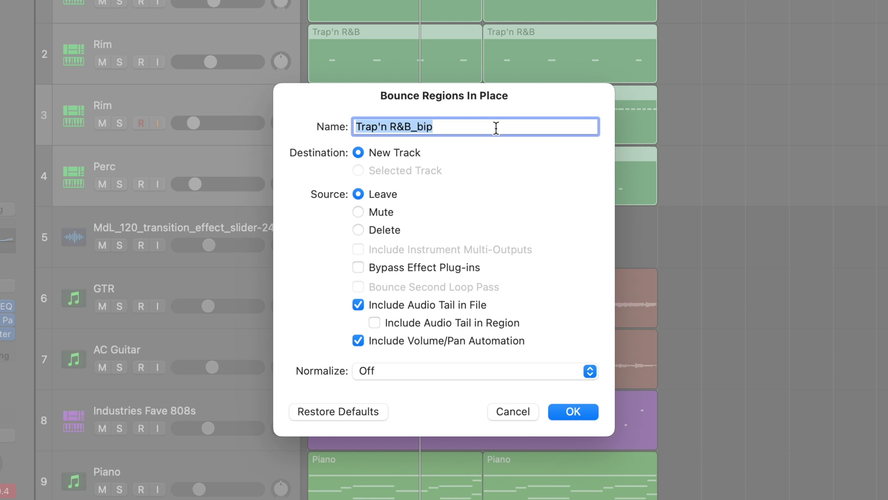
text(DRUMS)
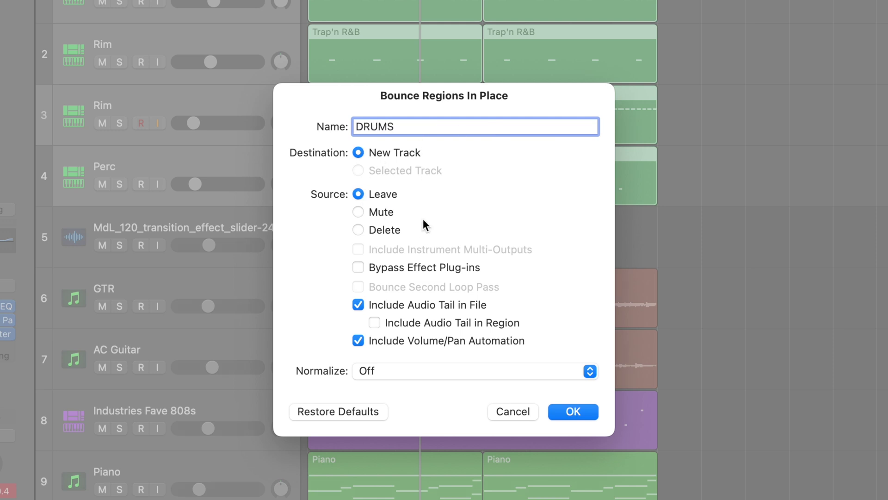
click(359, 211)
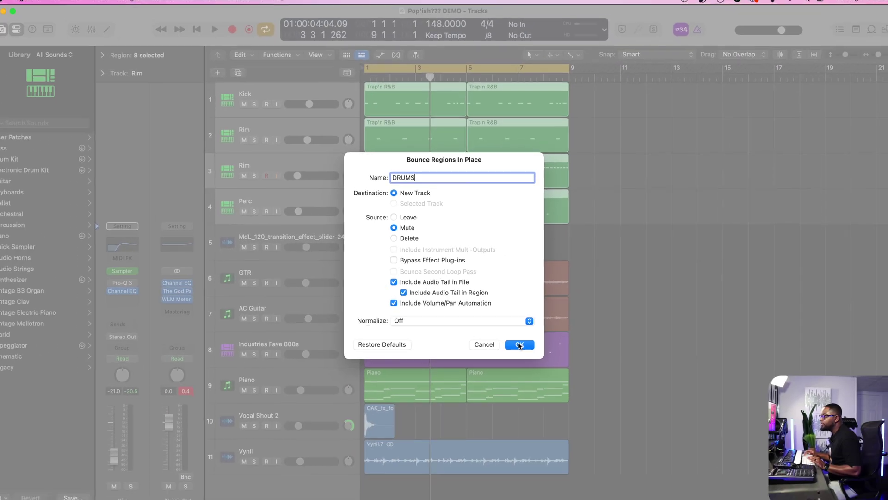
click(573, 411)
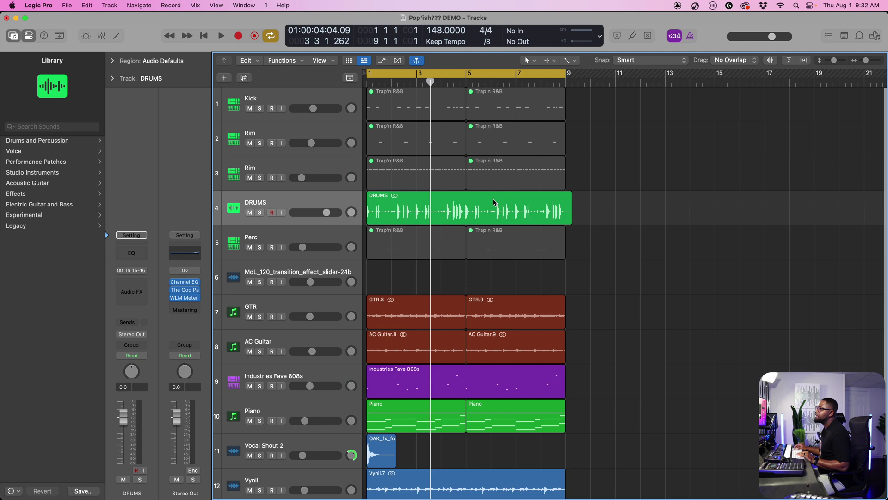
Step: Solo and play the bounced DRUMS region, then undo the bounce
click(338, 201)
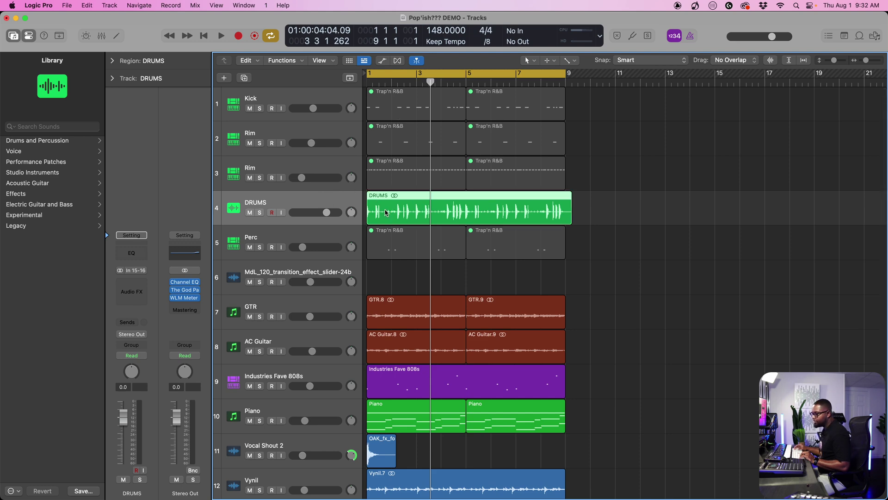
key(s)
key(space)
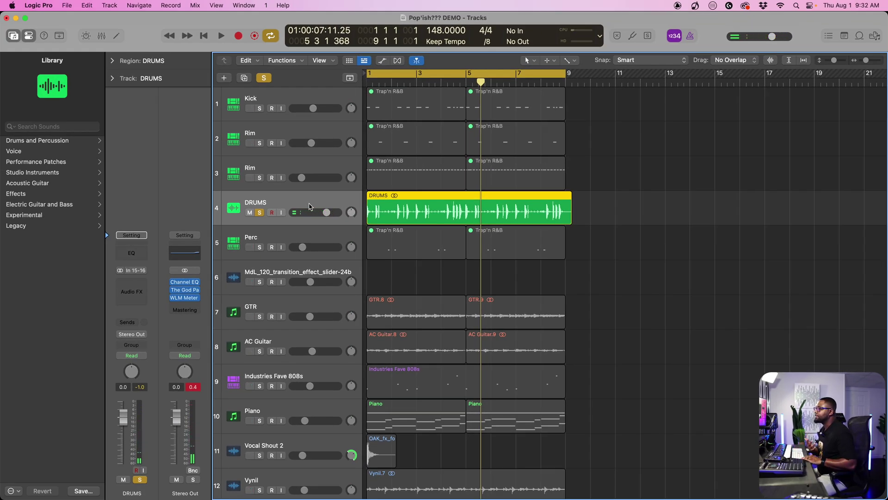
key(super+z)
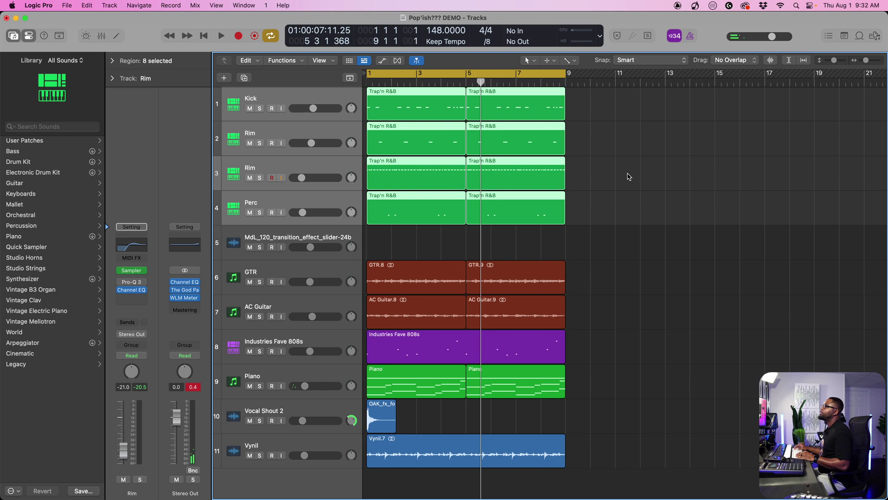
Step: Bounce both Kick regions to a new 'Kick' audio track, then solo and play it
click(628, 177)
drag(571, 95, 407, 108)
key(ctrl+b)
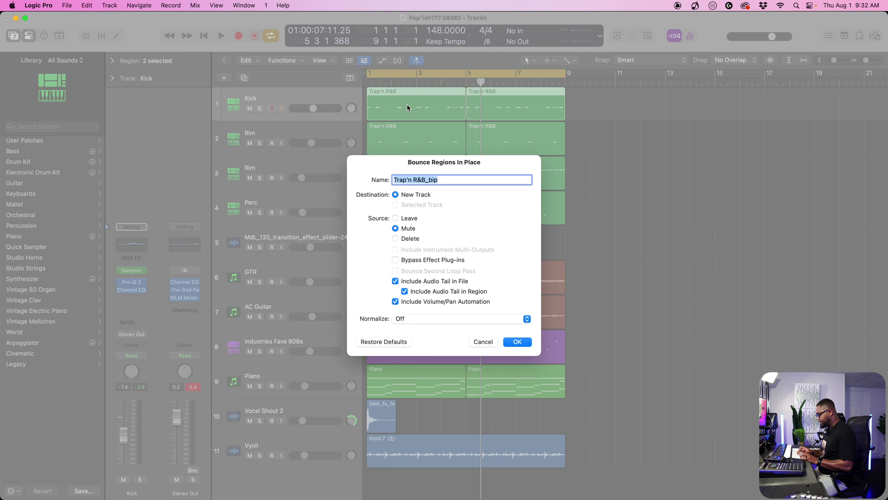
text(Kick)
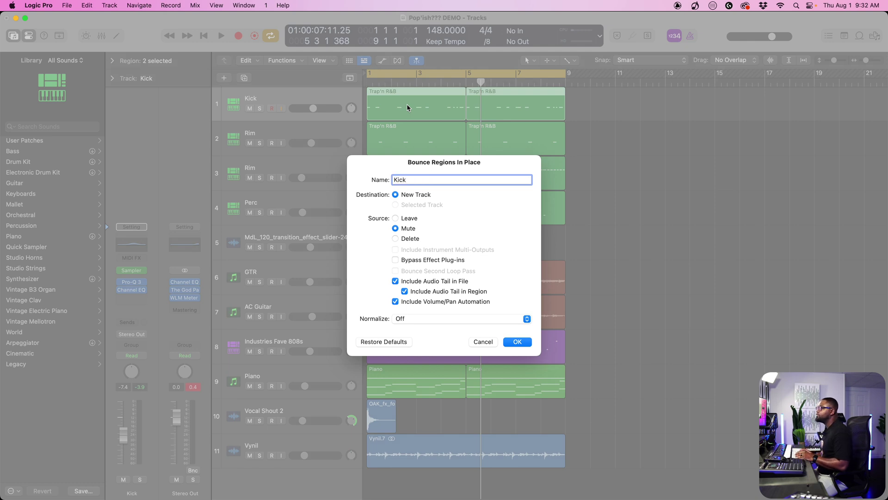
key(Return)
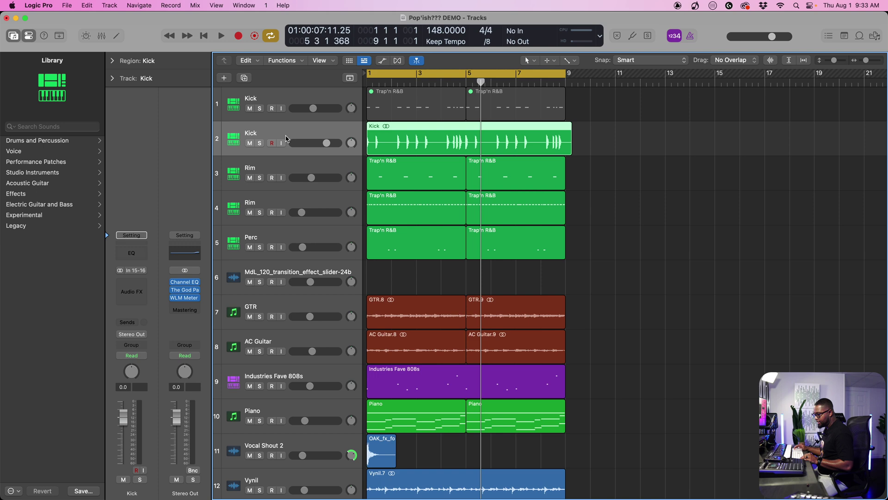
key(s)
key(space)
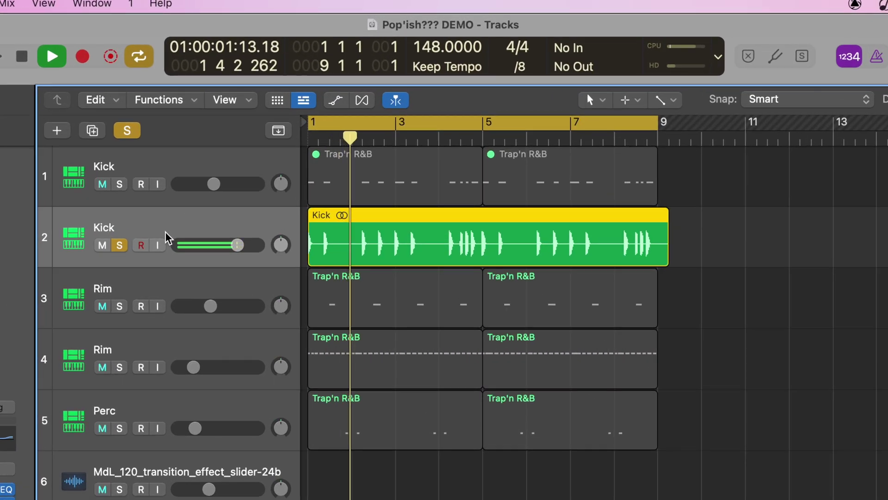
Step: Unsolo the Kick track (track 2) and stop playback
key(s)
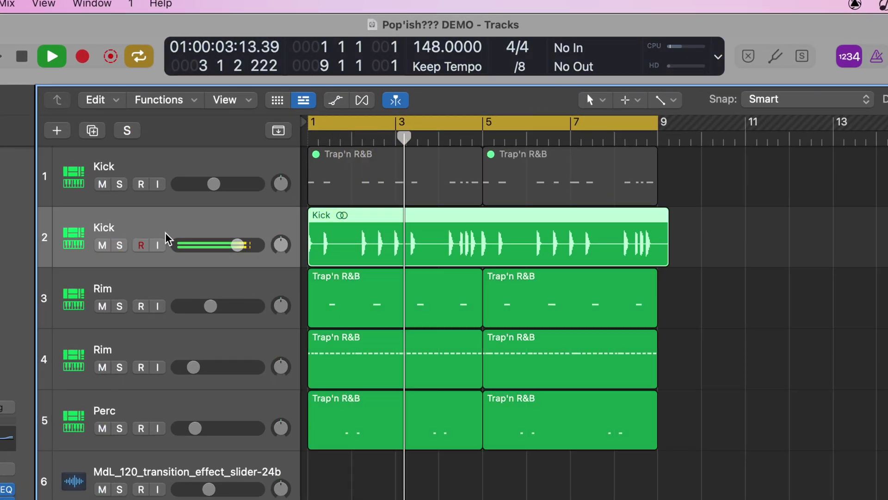
key(space)
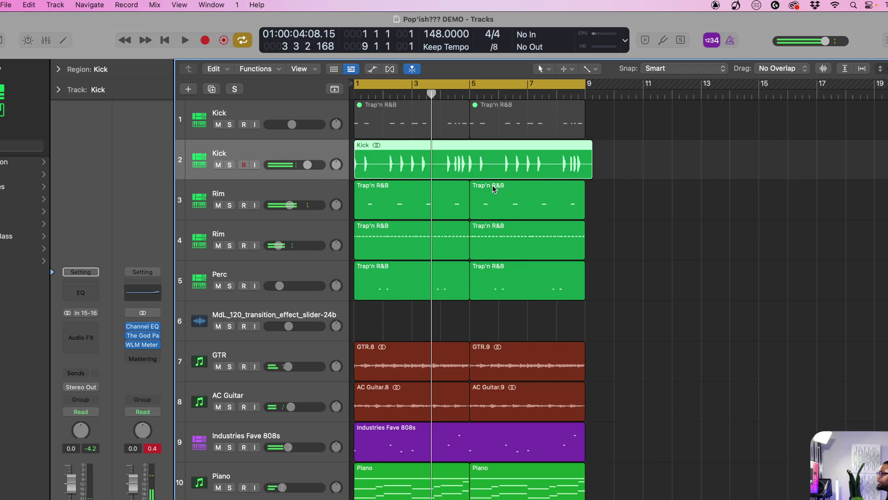